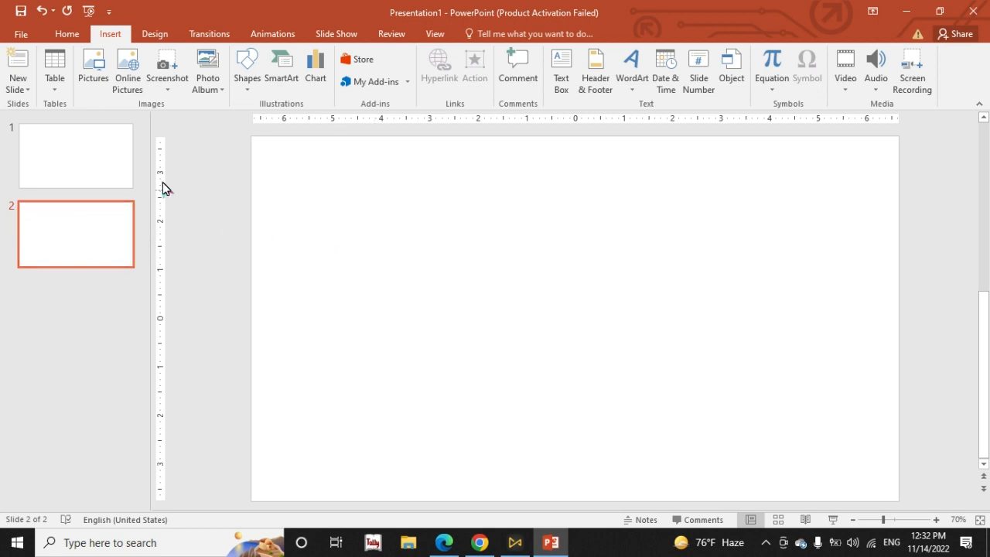
Delete the second slide from the presentation
right_click(41, 223)
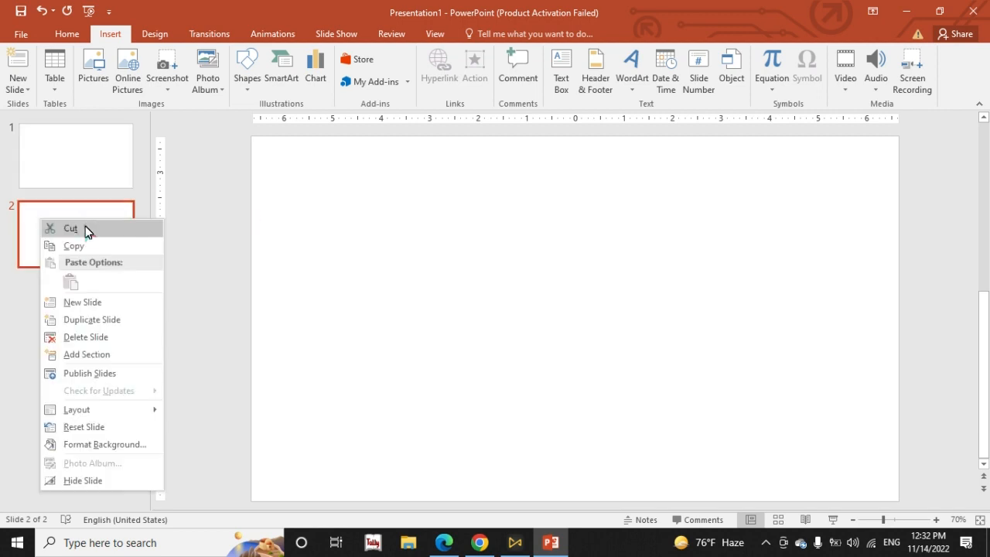
left_click(93, 338)
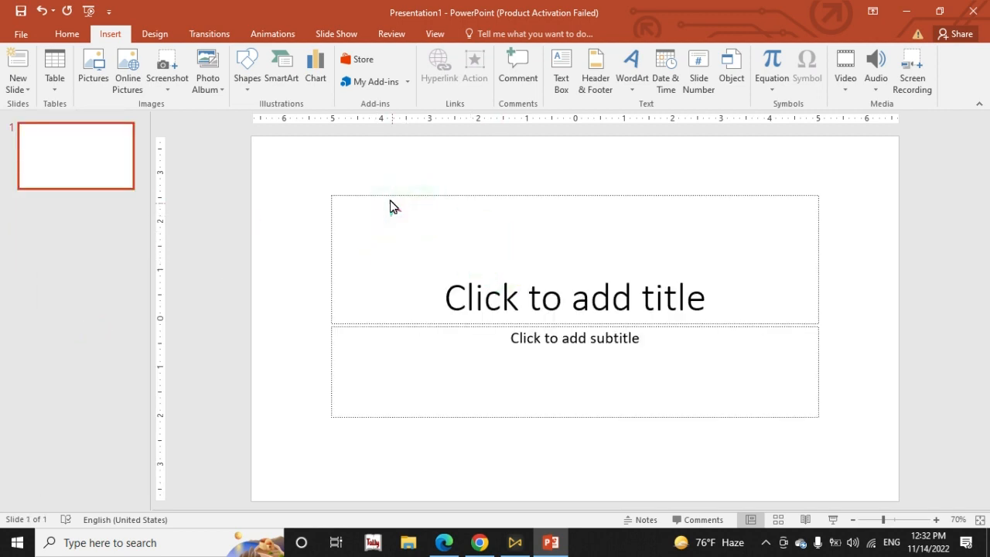
left_click(307, 173)
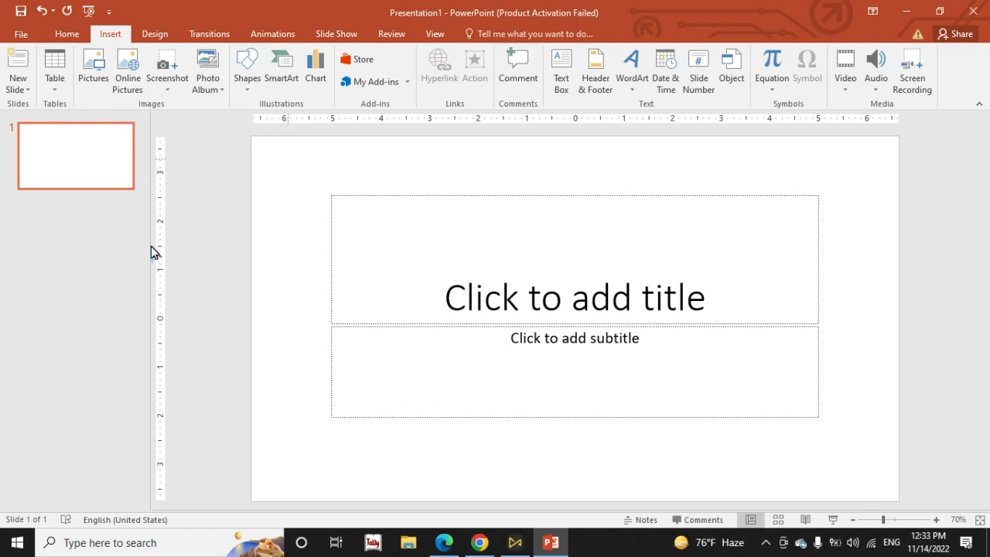
left_click(99, 61)
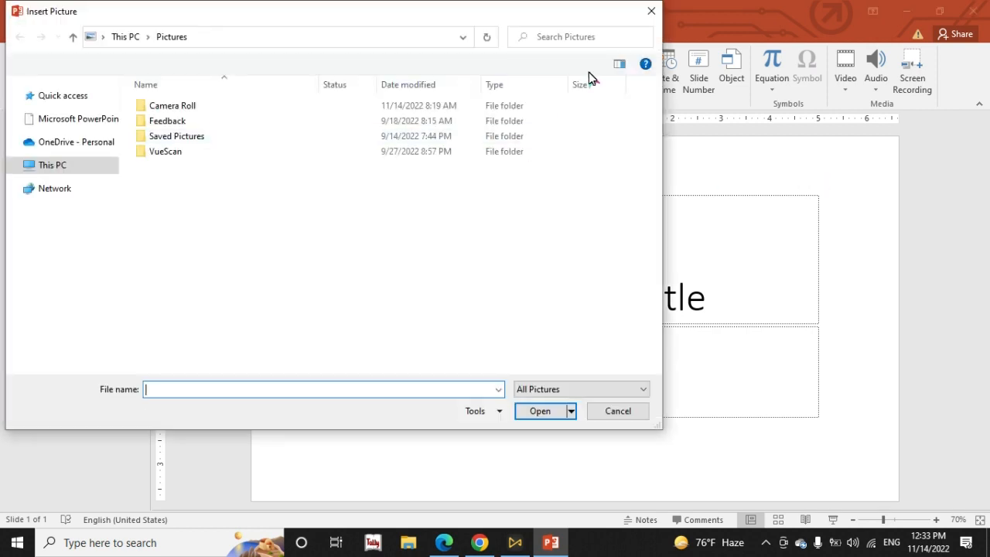
left_click(650, 7)
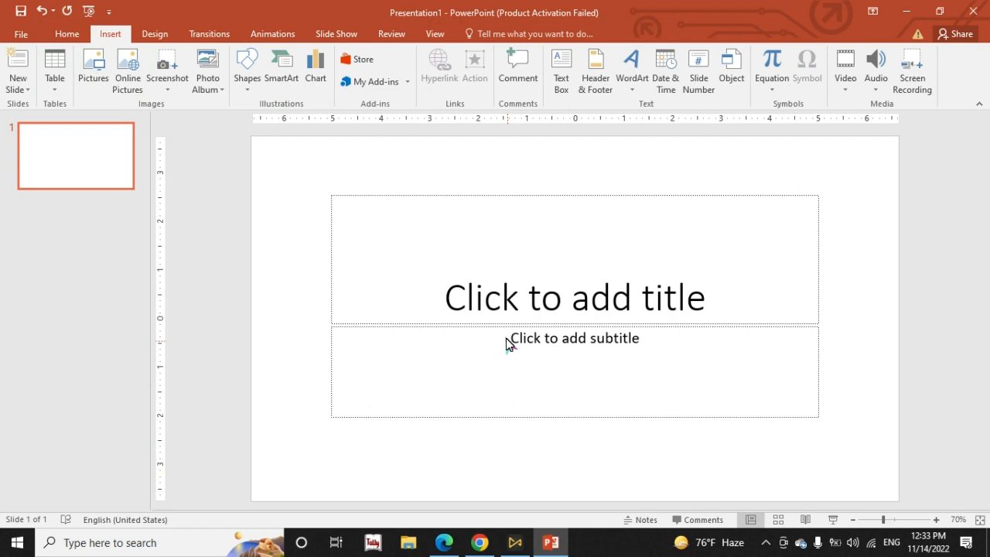
Open the existing presentation stored in the gif files folder on the Software (D:) drive and bring its window to the front
key("ctrl+o")
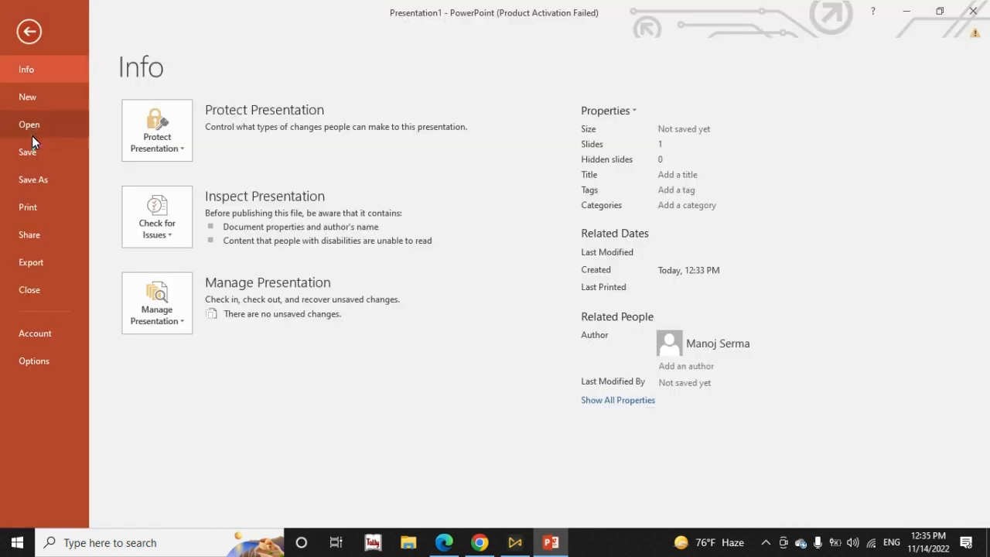
left_click(27, 130)
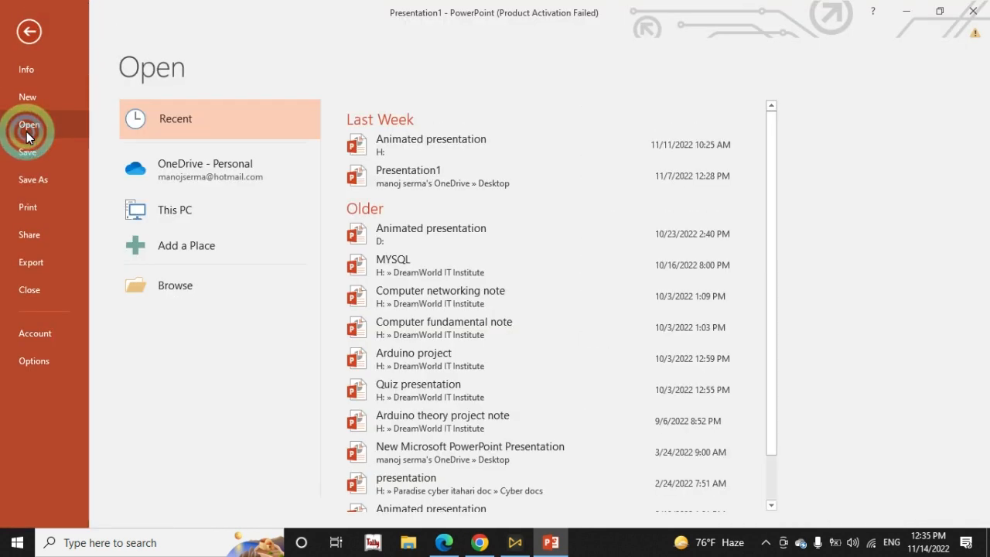
left_click(170, 292)
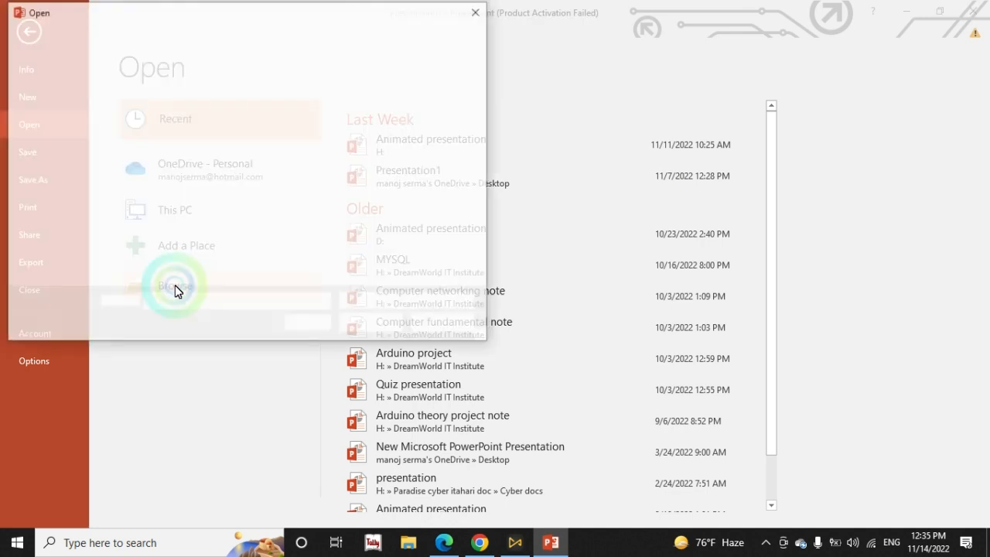
left_click(68, 246)
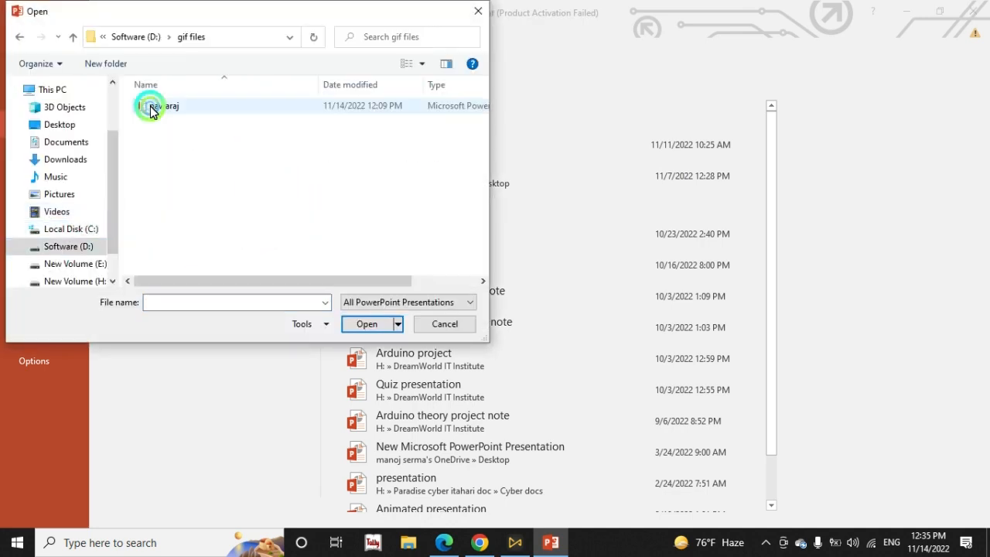
left_click(154, 106)
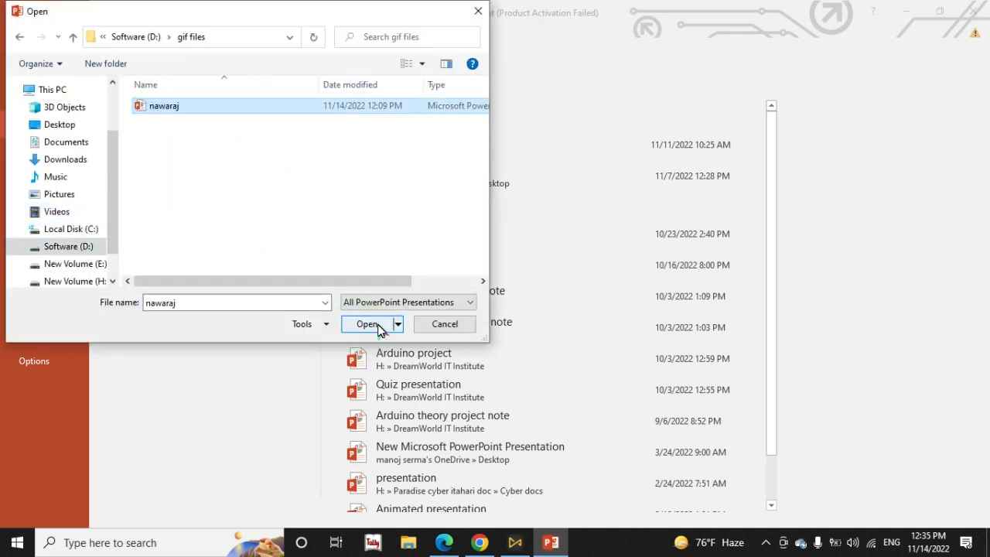
left_click(378, 324)
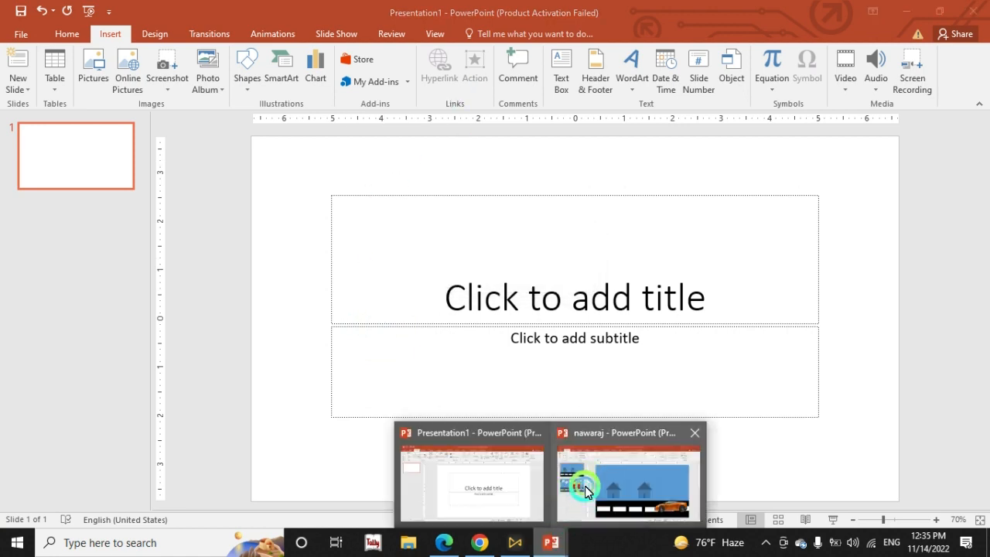
left_click(585, 485)
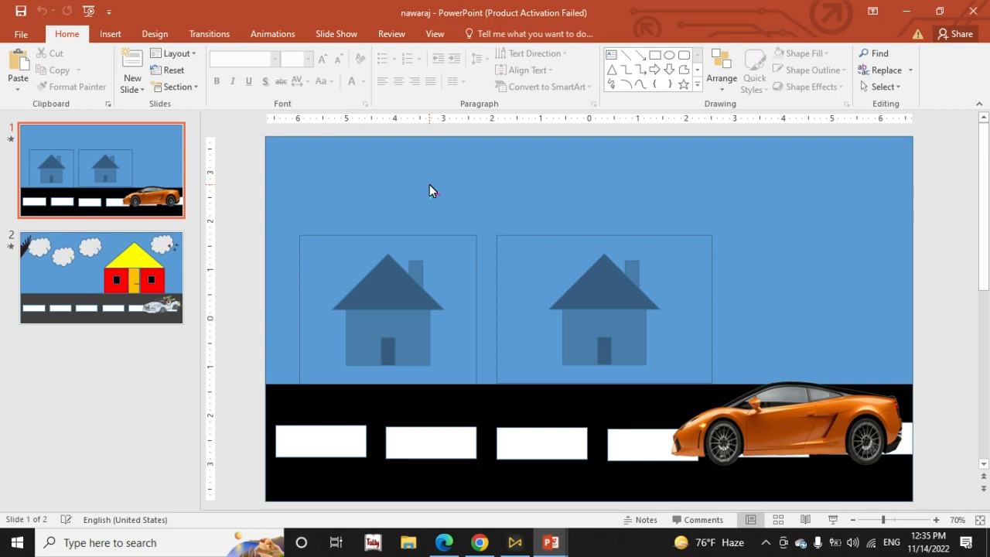
Play the example presentation's slide show from the beginning, end it on the second slide and close that presentation
left_click(324, 35)
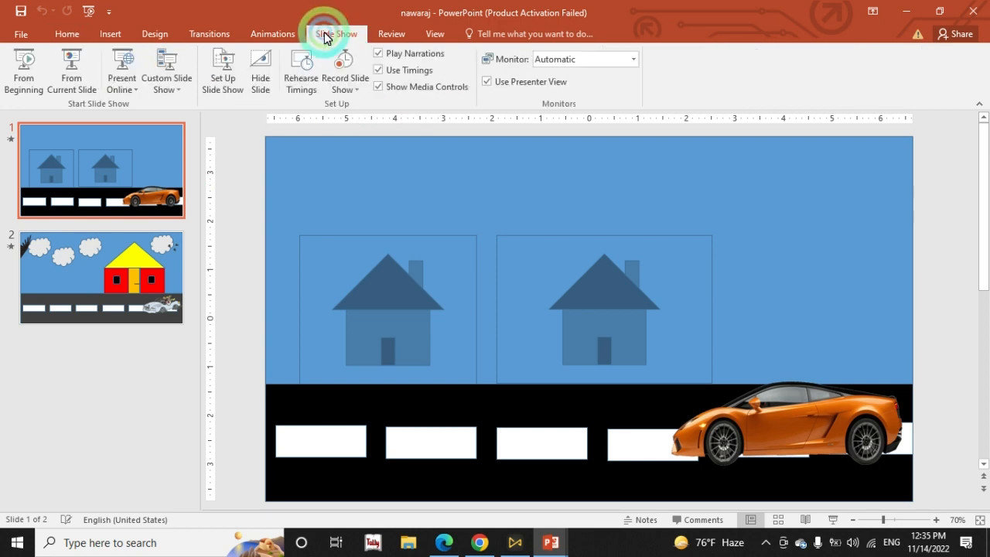
left_click(28, 67)
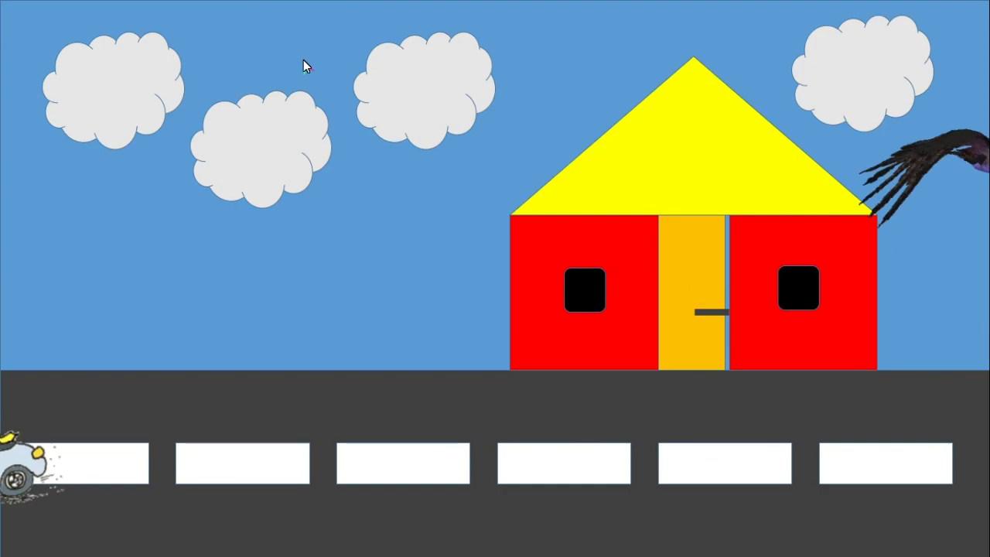
key("Escape")
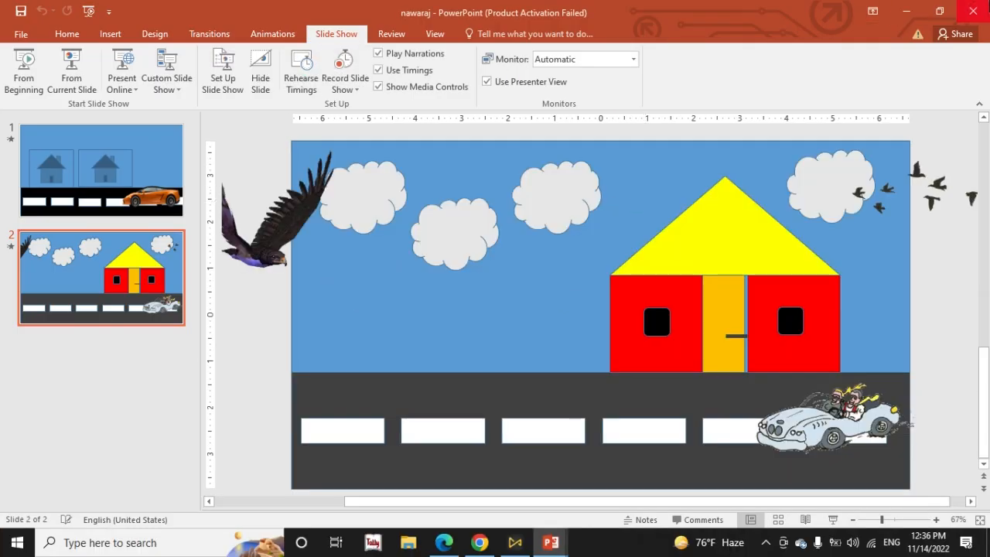
left_click(973, 11)
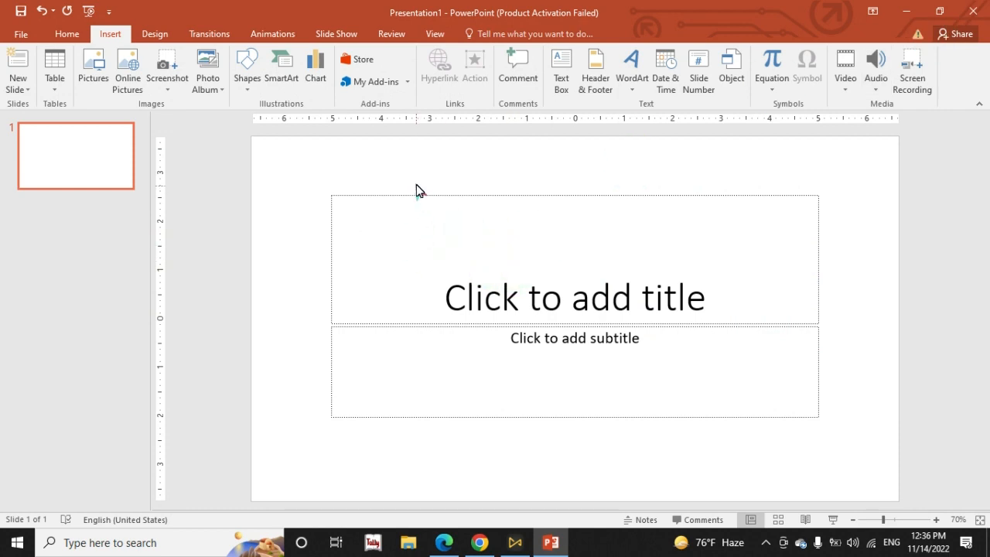
View the drives under This PC in File Explorer and close the window
left_click(406, 548)
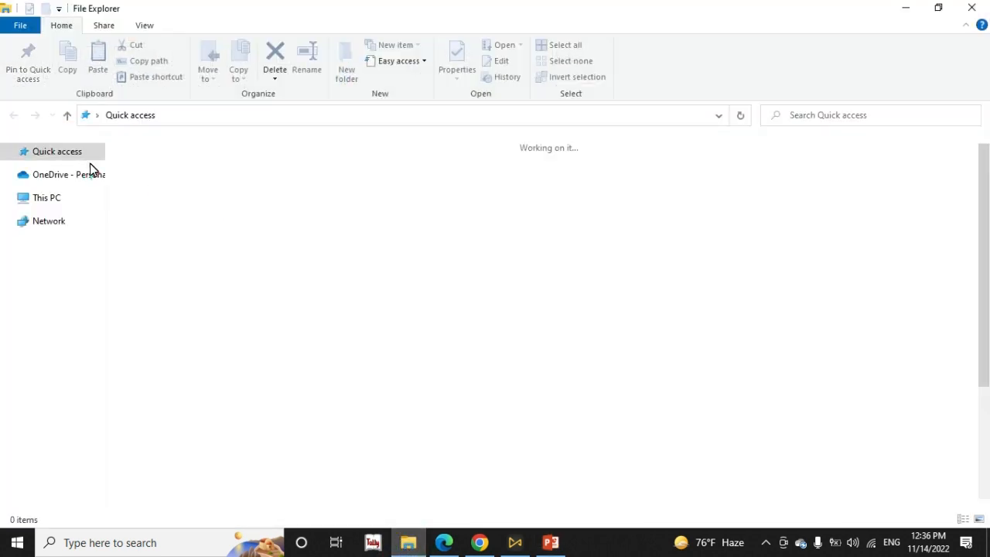
left_click(48, 198)
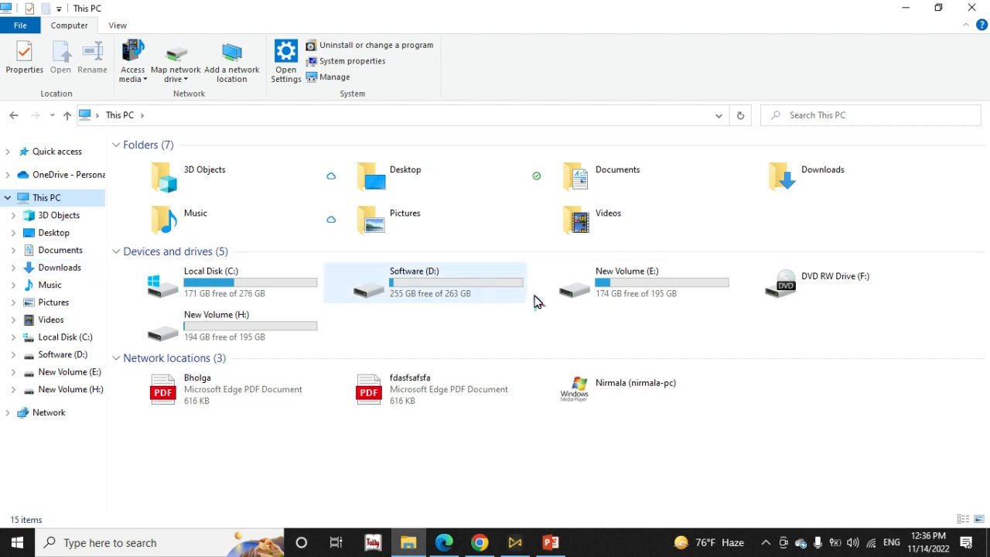
left_click(979, 6)
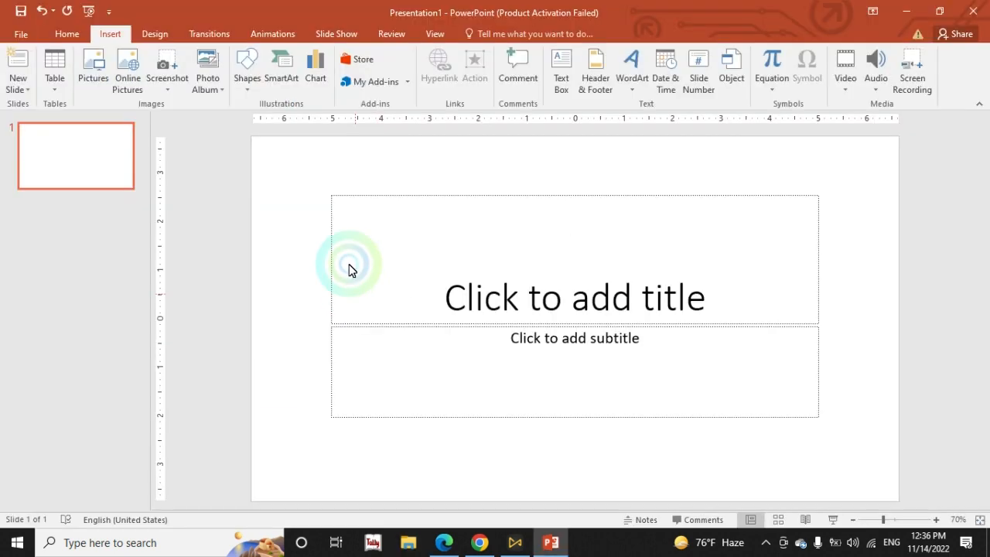
Delete the title and subtitle placeholders from the slide
left_click_drag(300, 170, 861, 441)
key("Delete")
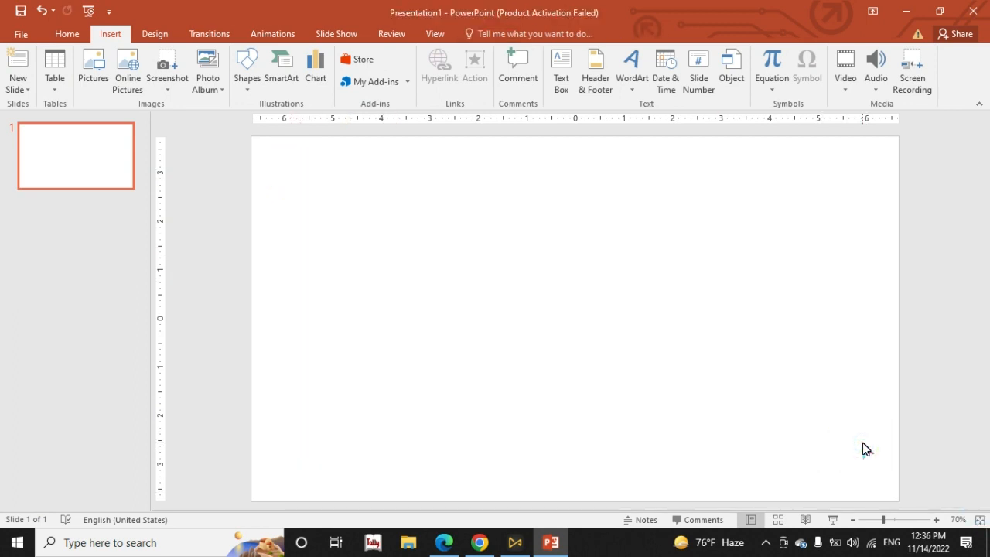
left_click(391, 211)
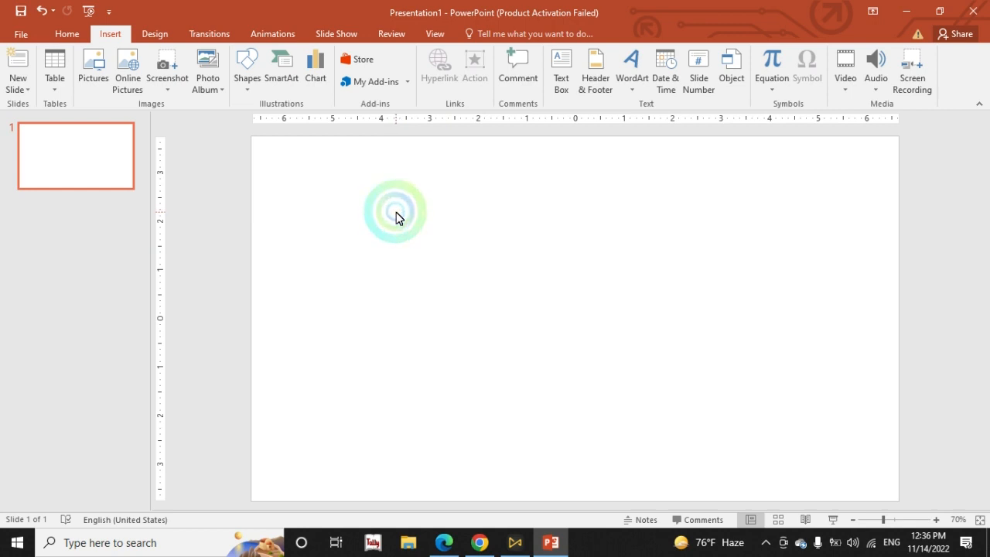
Draw a road rectangle about 13.33" wide and 2.29" high along the slide's bottom edge and fill it dark gray
left_click(248, 85)
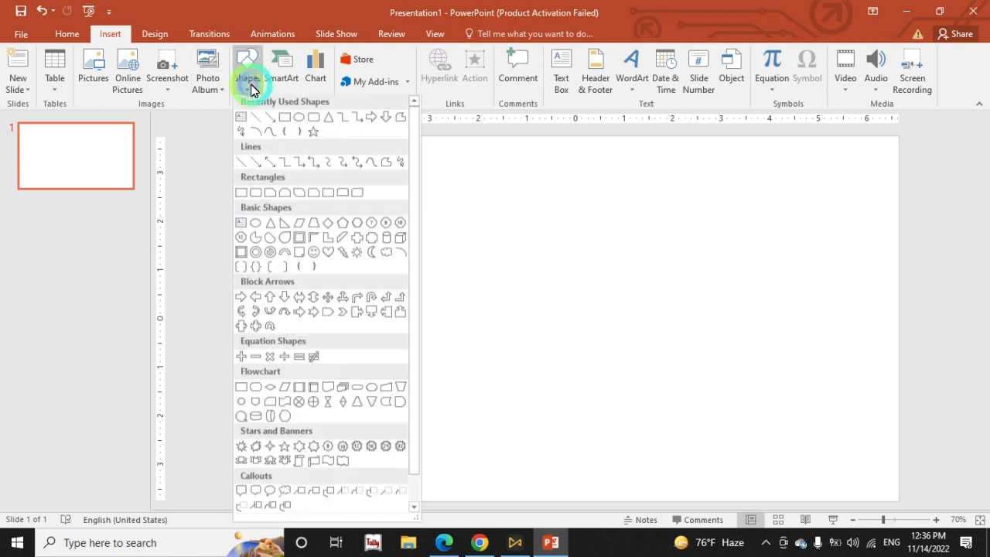
left_click(285, 120)
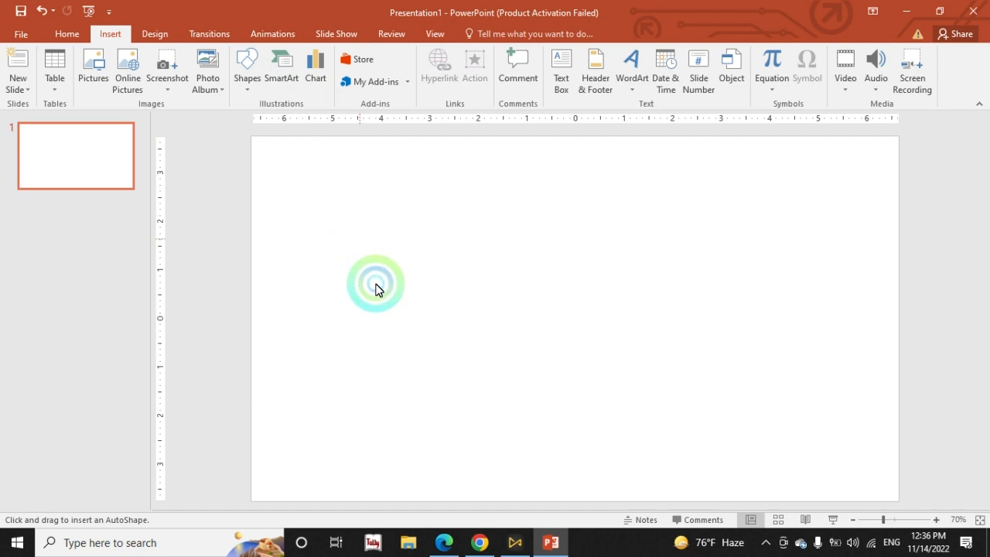
mouse_move(251, 389)
left_mouse_down()
mouse_move(270, 411)
mouse_move(802, 513)
mouse_move(897, 502)
left_mouse_up()
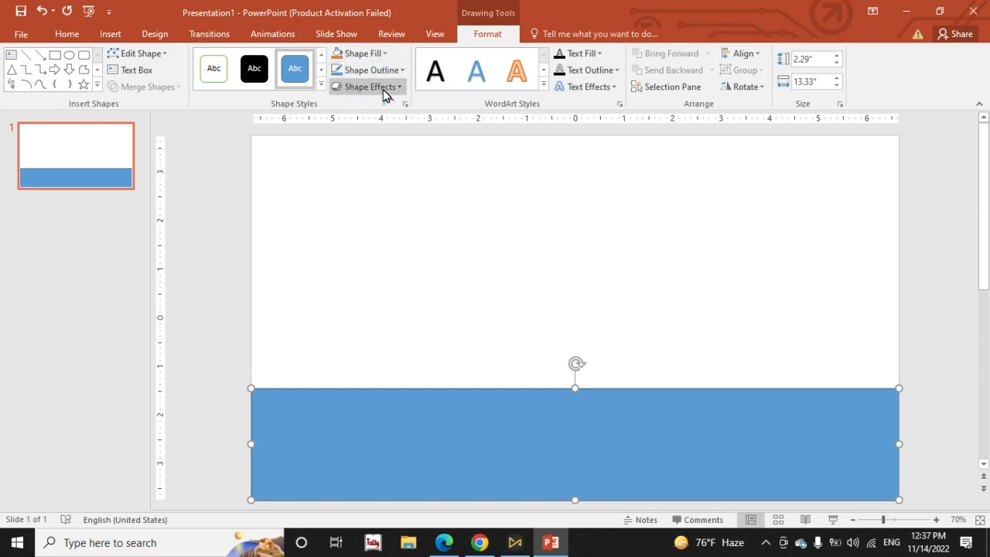
left_click(370, 52)
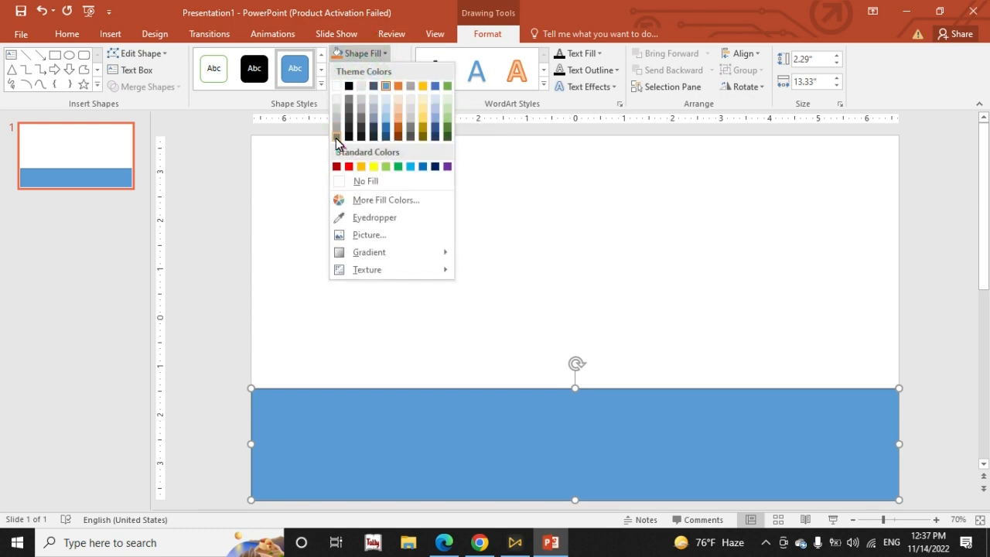
left_click(348, 110)
left_click(382, 184)
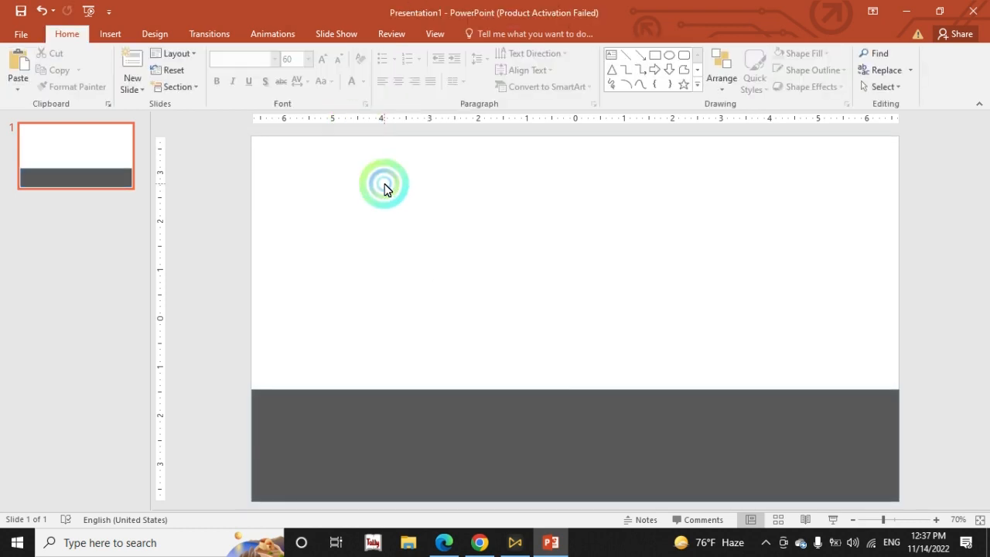
Draw a lane-marking rectangle about 1.37" wide and 0.4" high at the road's left end and fill it white
left_click(111, 35)
left_click(267, 78)
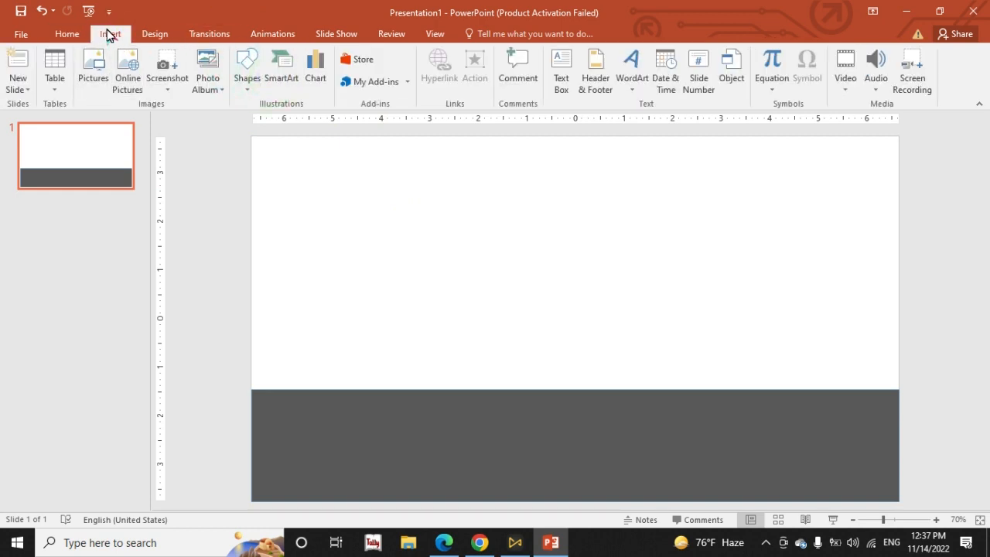
left_click(247, 78)
left_click(283, 121)
mouse_move(256, 437)
left_mouse_down()
mouse_move(332, 457)
mouse_move(318, 454)
left_mouse_up()
left_click(330, 289)
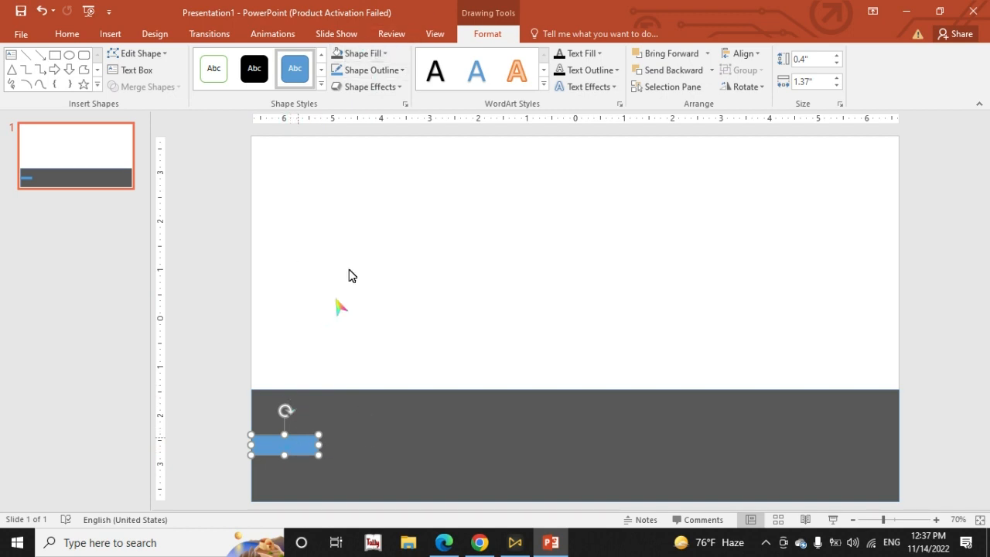
left_click(363, 61)
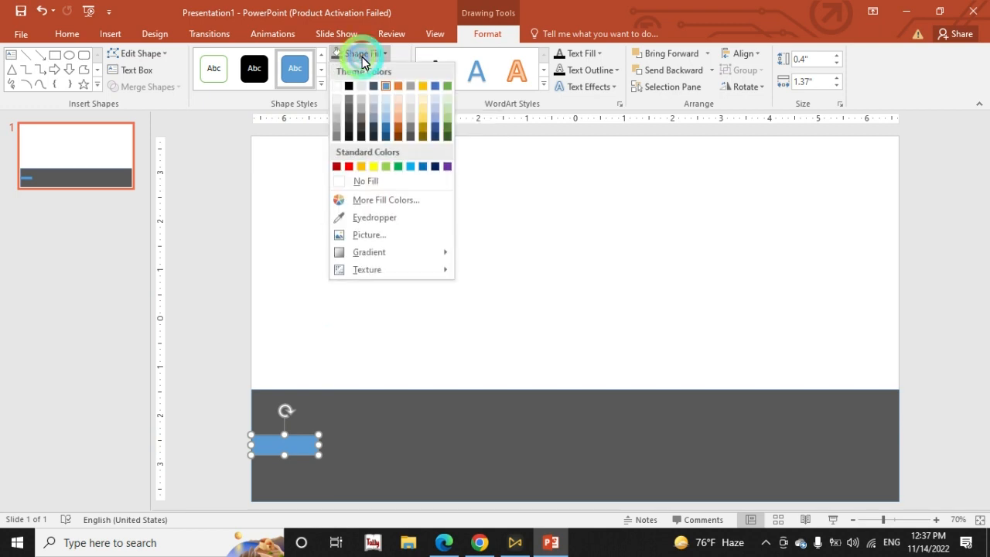
left_click(334, 87)
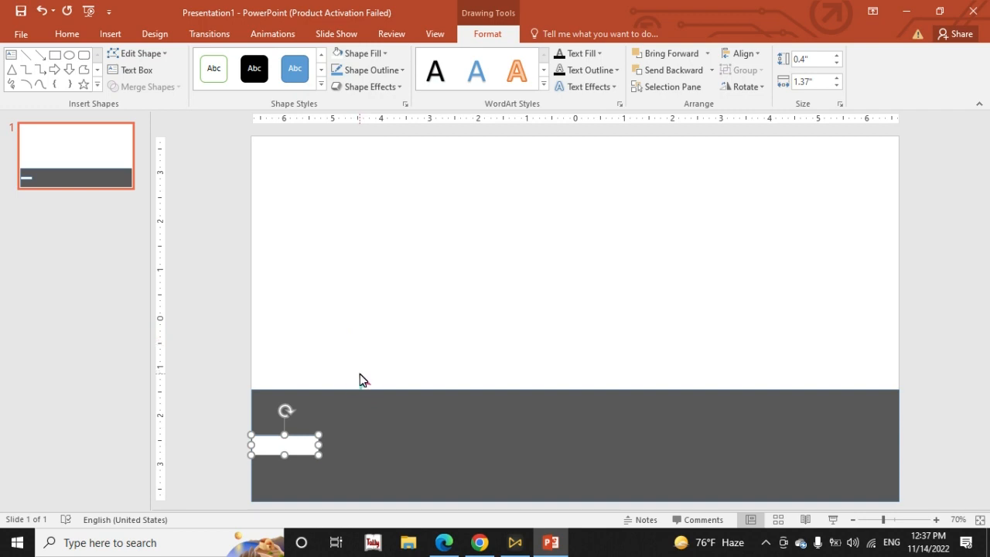
Duplicate the white lane marking and place the copy level with the original, a small gap to its right
key("ctrl+d")
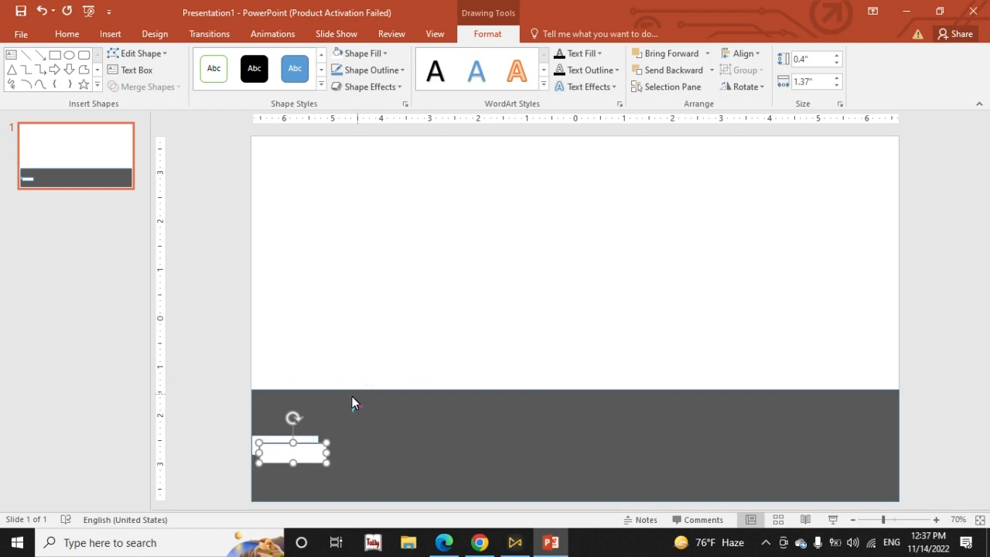
left_click_drag(311, 453, 355, 450)
left_click_drag(374, 451, 385, 446)
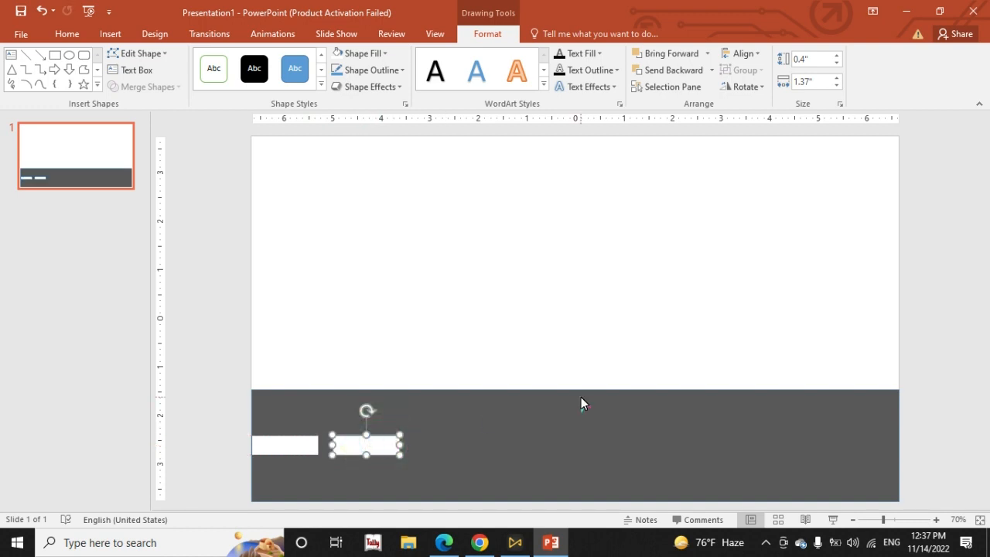
Repeat the lane-marking duplication at the same spacing until eight white dashes span the road
key("ctrl+d")
key("ctrl+d")
key("ctrl+d")
key("ctrl+d")
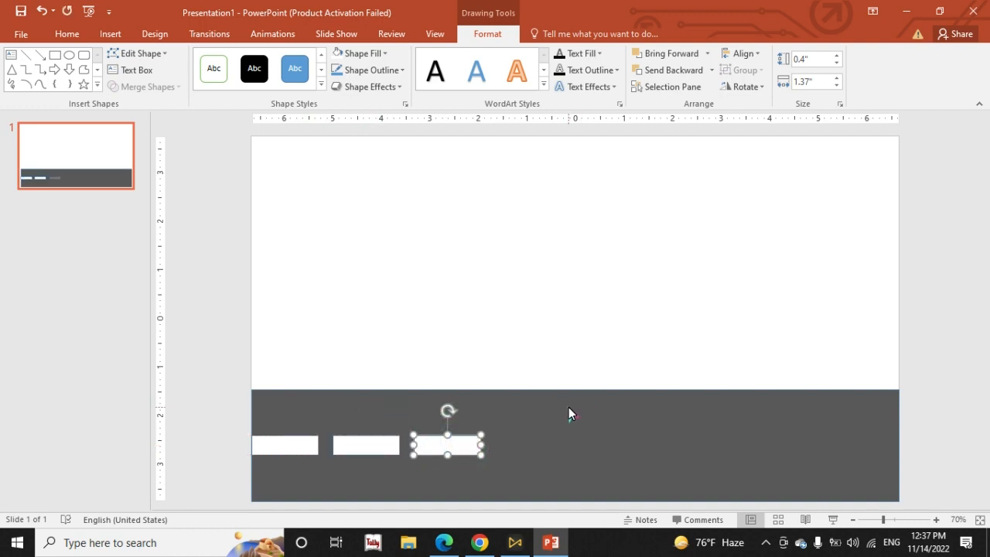
key("ctrl+d")
key("ctrl+d")
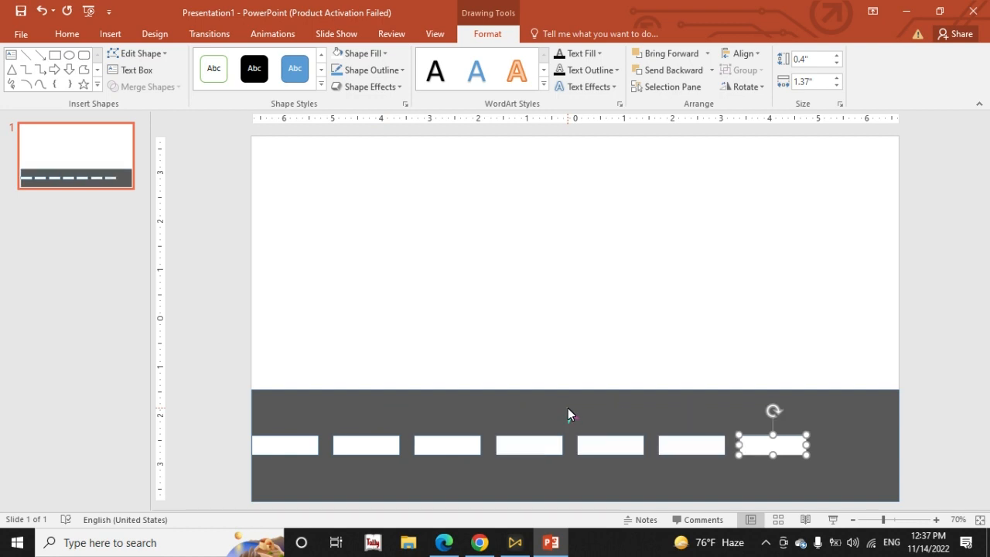
left_click(560, 350)
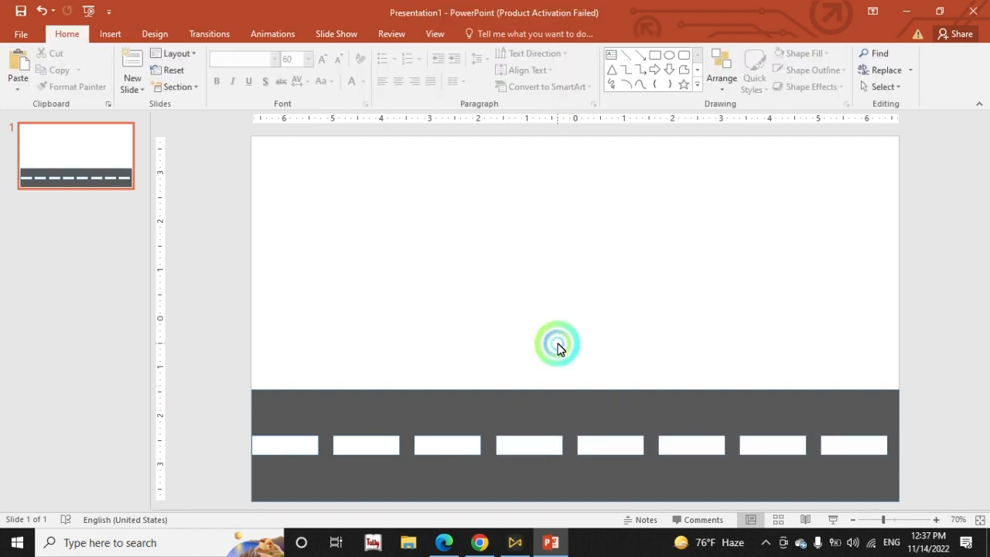
Draw a rectangle about 13.33" wide and 3.03" high directly above the road and fill it with the theme green
left_click(126, 34)
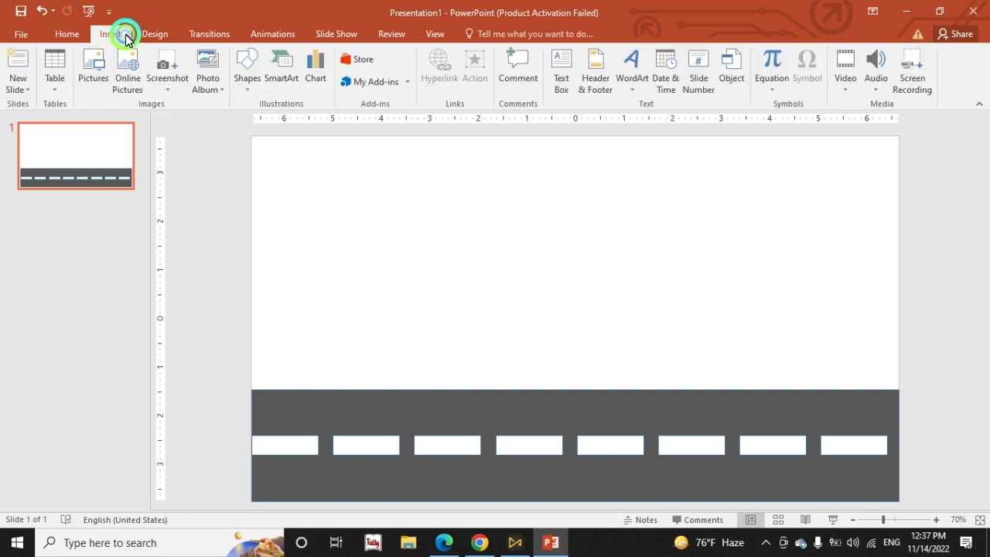
left_click(245, 68)
left_click(283, 120)
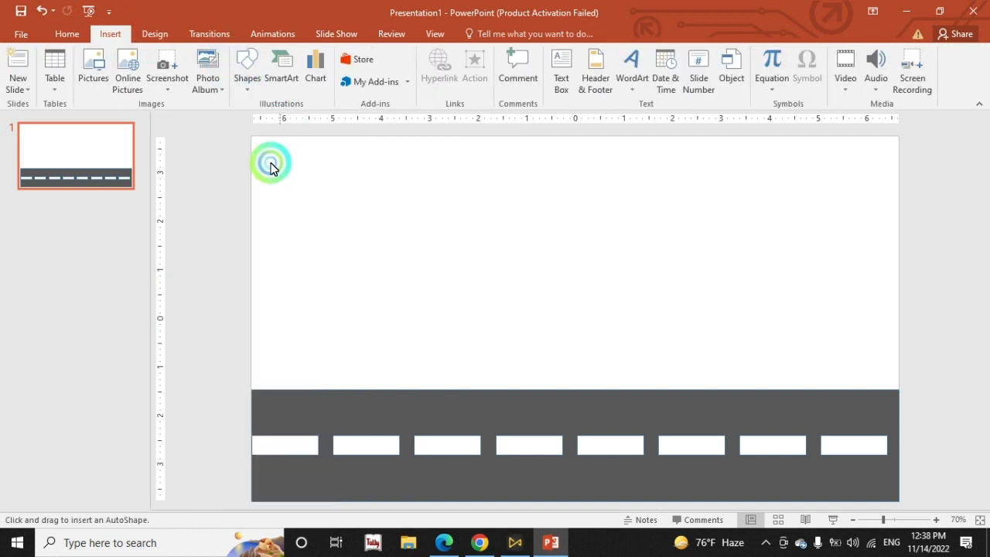
mouse_move(251, 243)
left_mouse_down()
mouse_move(807, 320)
mouse_move(908, 378)
mouse_move(901, 393)
left_mouse_up()
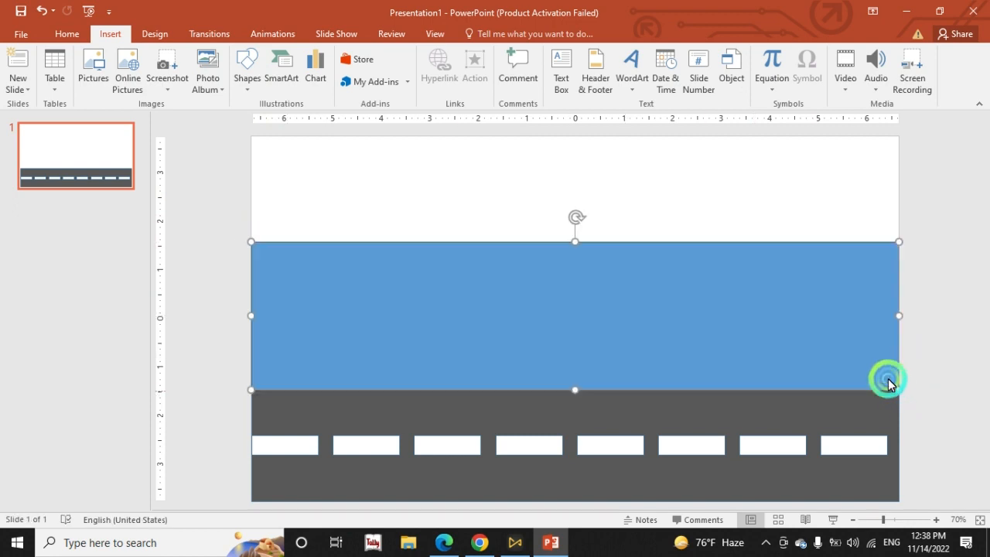
left_click(364, 53)
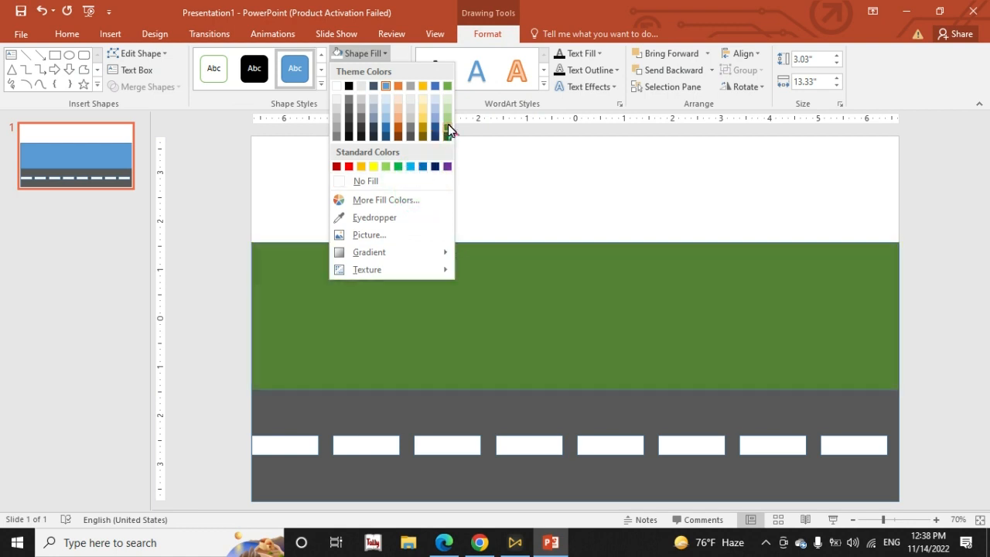
left_click(448, 86)
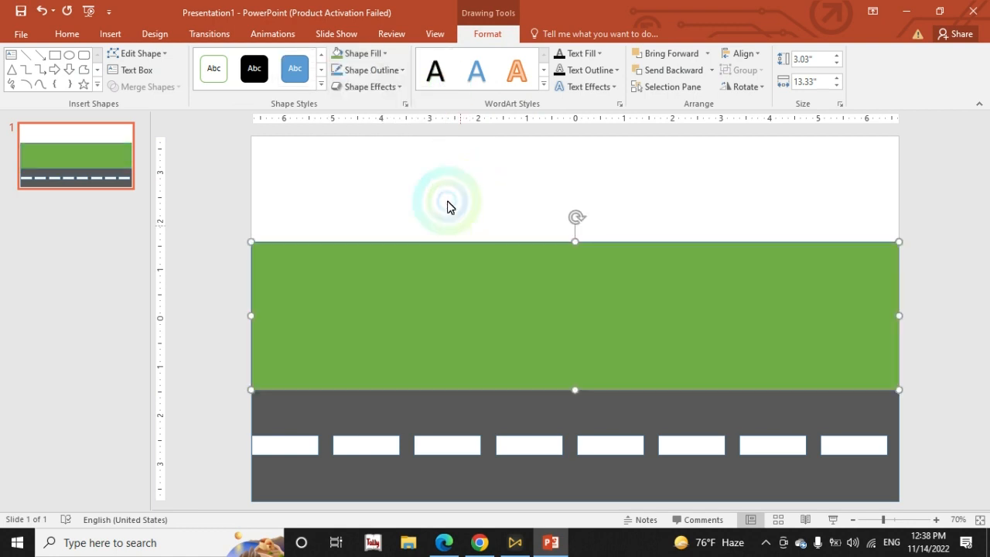
left_click(513, 234)
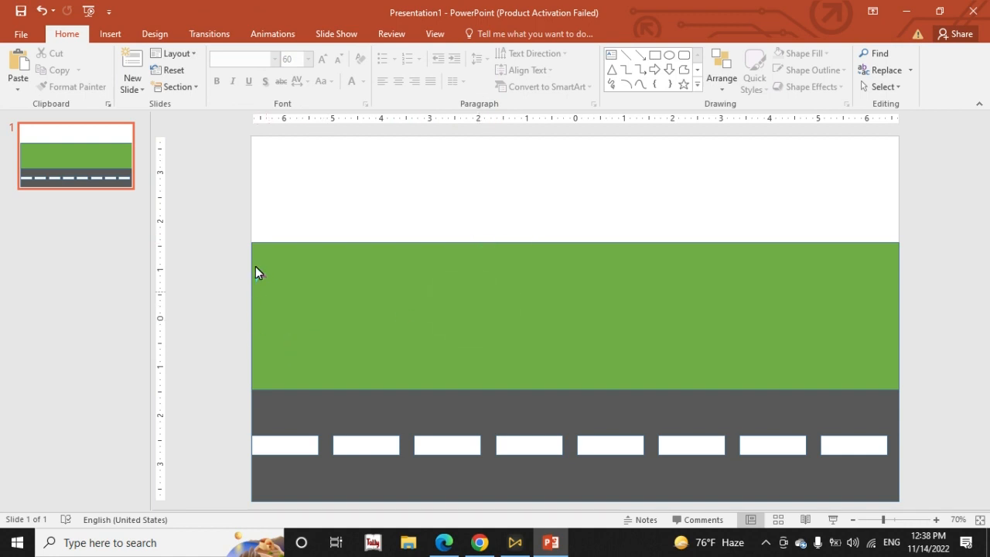
Remove the green rectangle's outline and extend its upper edge to a height of about 3.19"
left_click(316, 280)
left_click(775, 285)
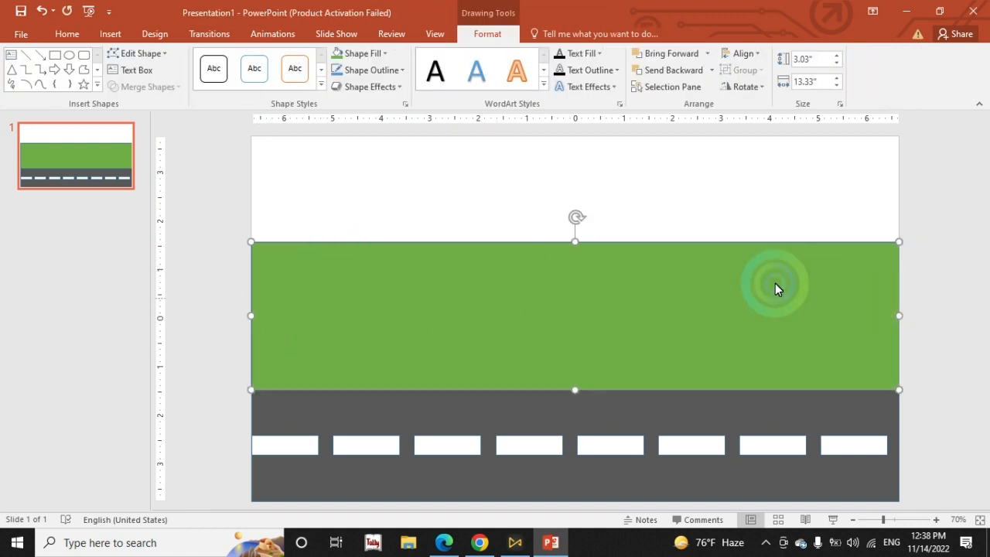
left_click(365, 69)
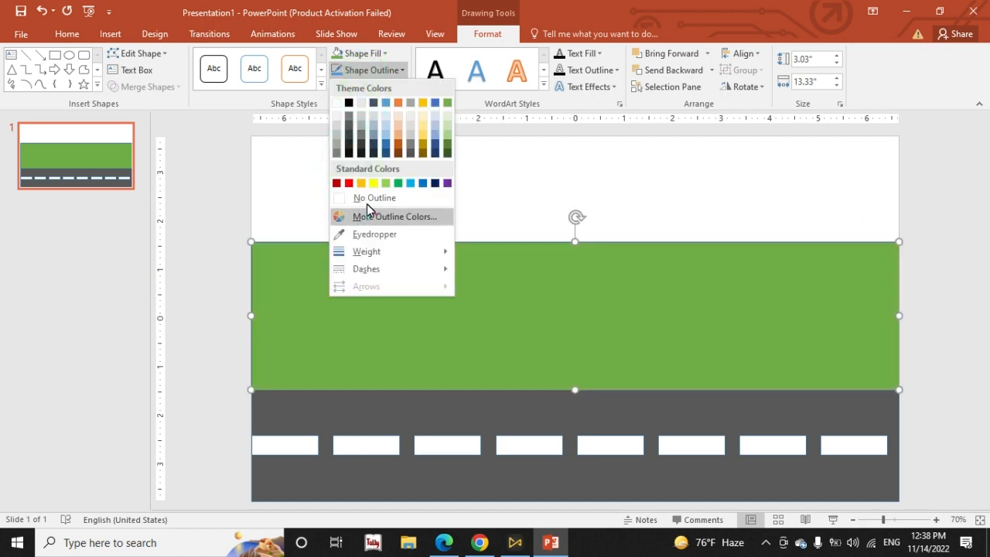
left_click(372, 199)
left_click(425, 160)
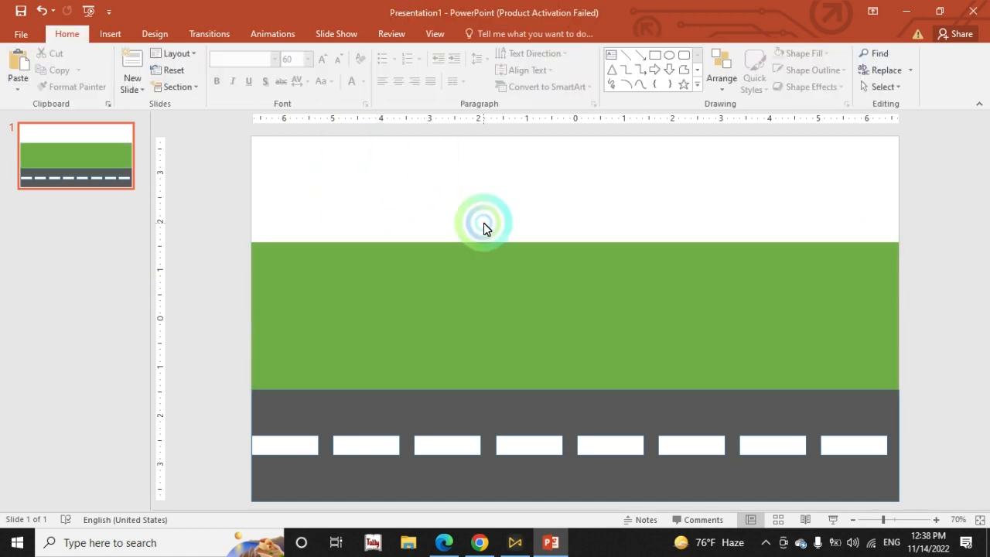
left_click(494, 245)
mouse_move(576, 241)
left_mouse_down()
mouse_move(573, 198)
mouse_move(570, 283)
mouse_move(559, 274)
mouse_move(562, 235)
left_mouse_up()
left_click(376, 173)
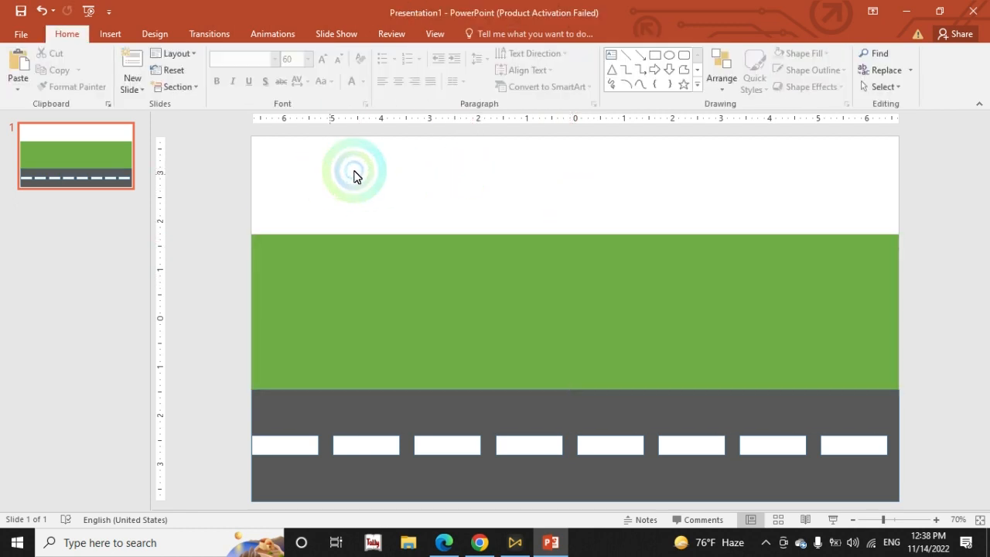
Draw a sky rectangle about 13.33" wide and 2.02" high above the green area and fill it dark blue
left_click(111, 34)
left_click(247, 77)
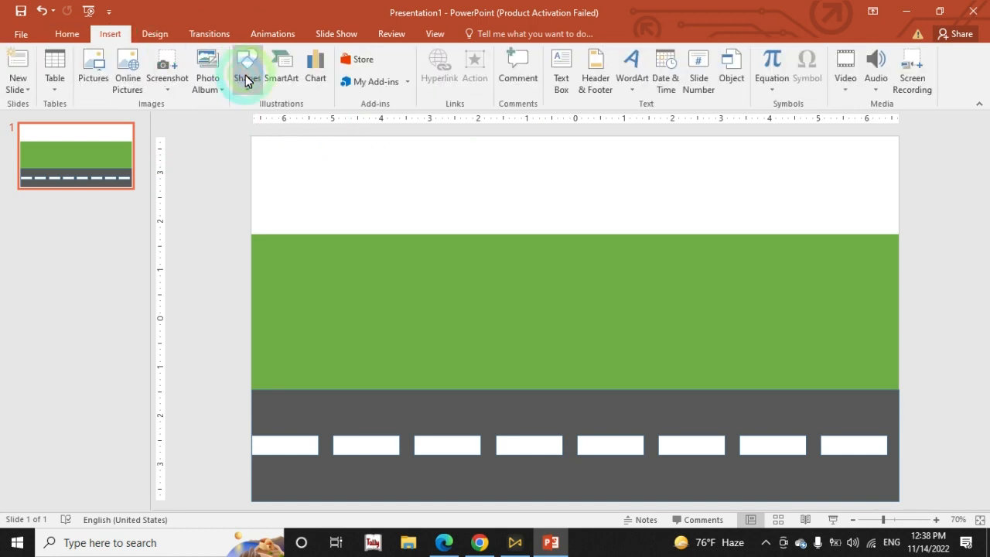
left_click(283, 120)
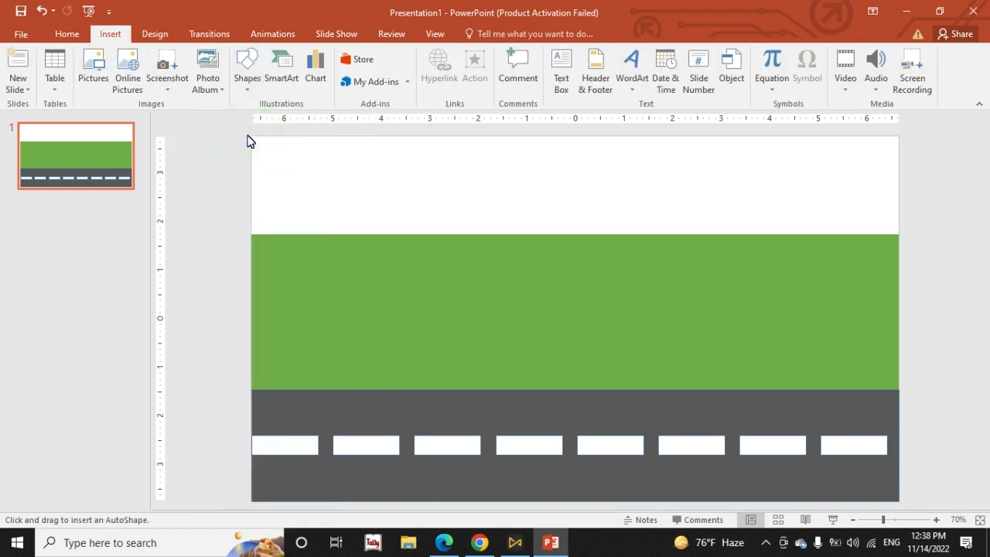
left_click_drag(251, 138, 898, 240)
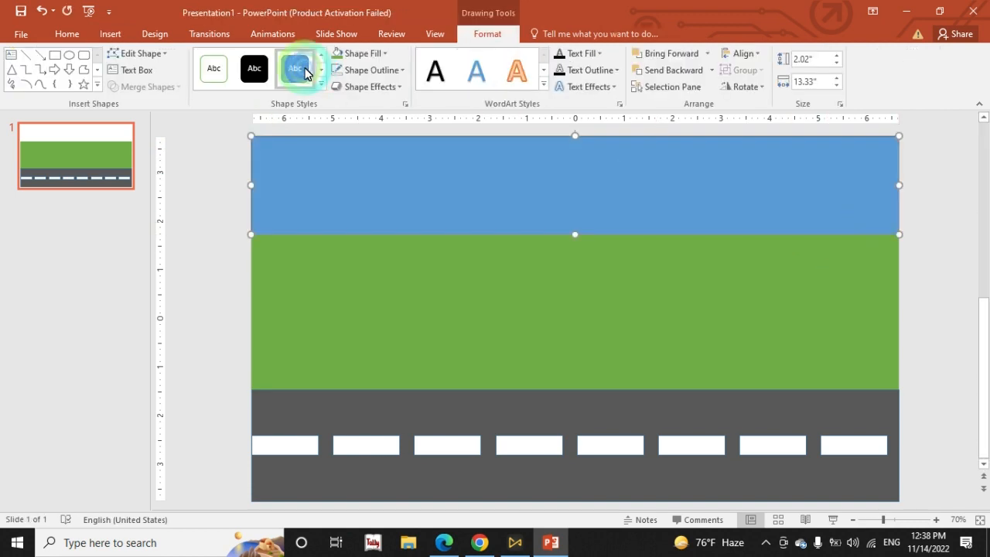
left_click(363, 54)
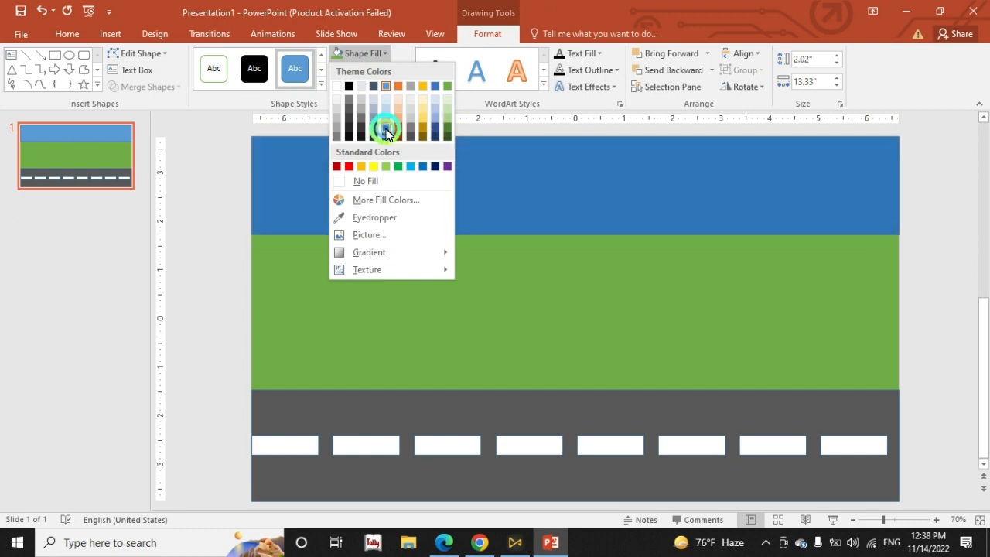
left_click(387, 131)
left_click(414, 263)
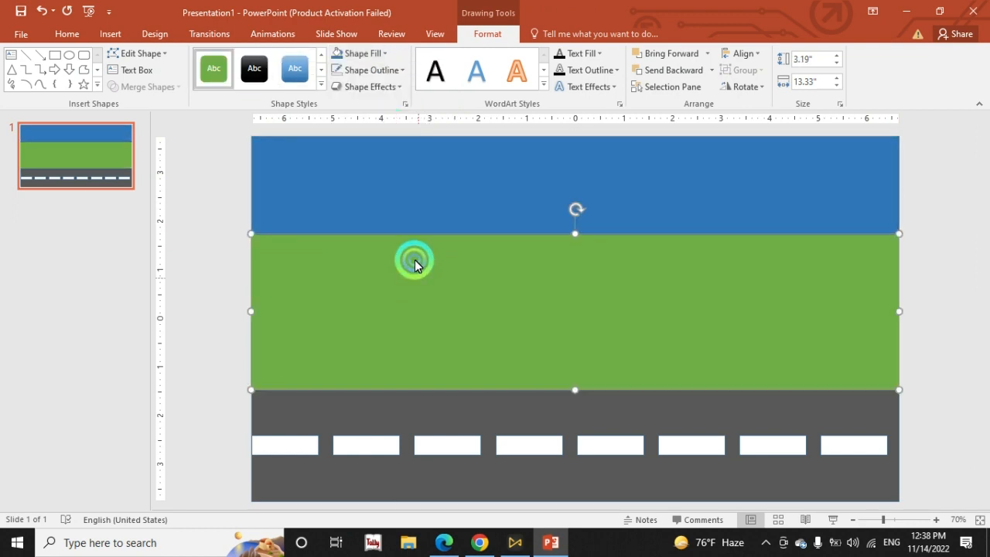
left_click(236, 219)
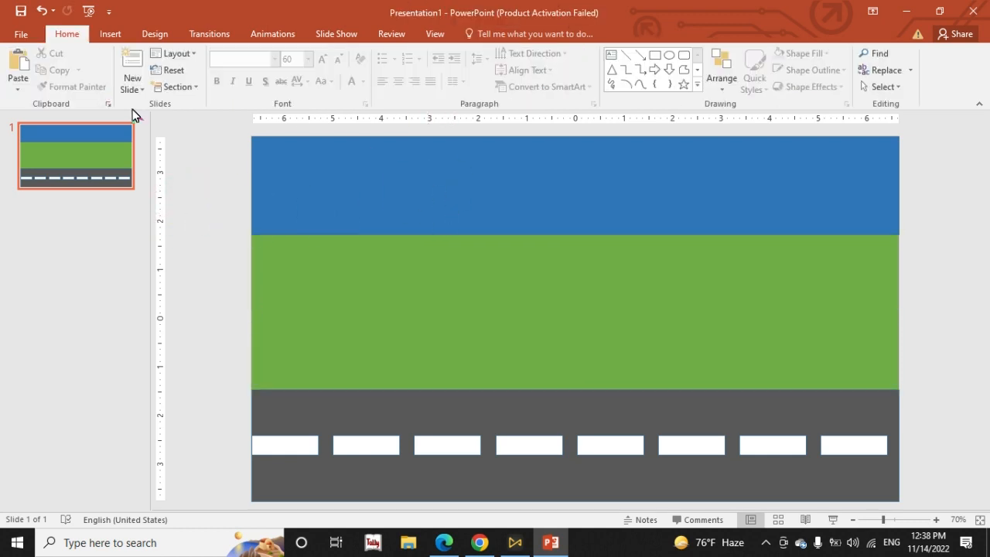
Draw a cloud shape about 1.82" wide and 1.45" high at the sky's left end and fill it very light gray
left_click(114, 35)
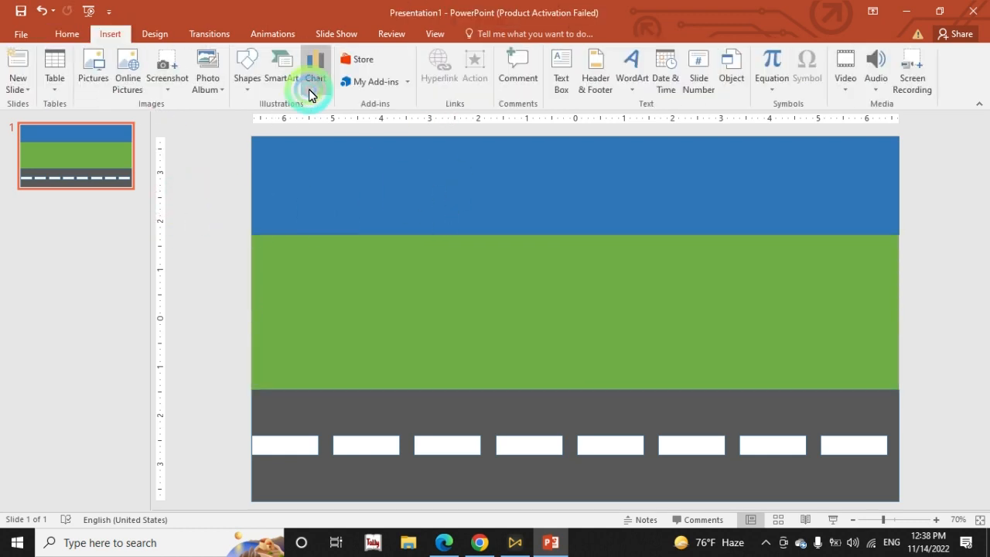
left_click(244, 77)
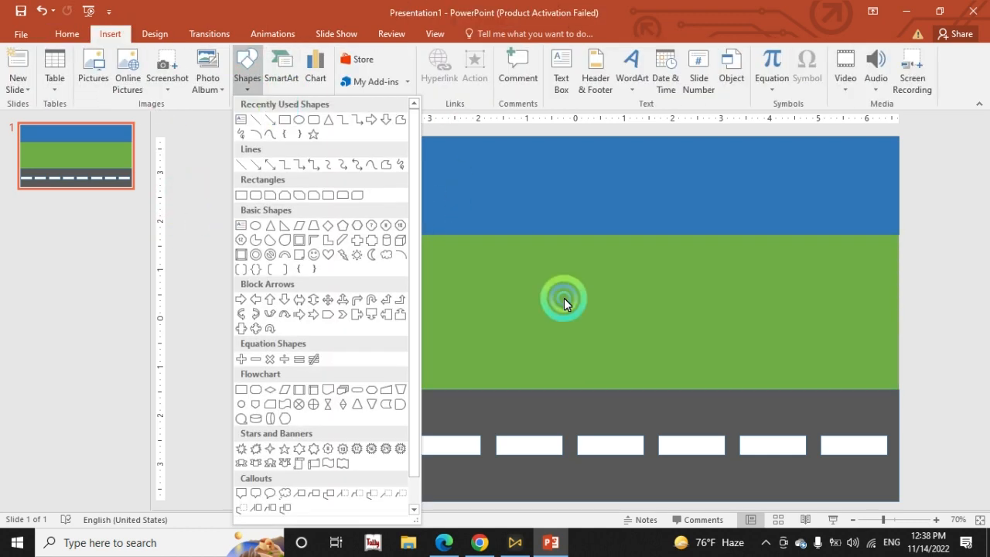
left_click(387, 259)
mouse_move(283, 148)
left_mouse_down()
mouse_move(367, 230)
mouse_move(373, 223)
left_mouse_up()
left_click(363, 54)
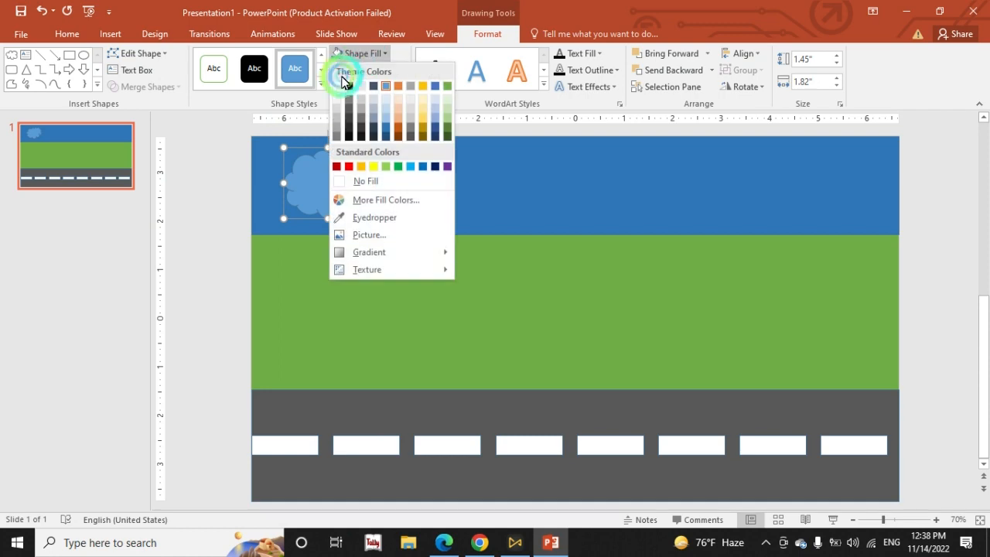
left_click(338, 100)
Duplicate the cloud across the sky at varying heights until there are six clouds
left_click(332, 188)
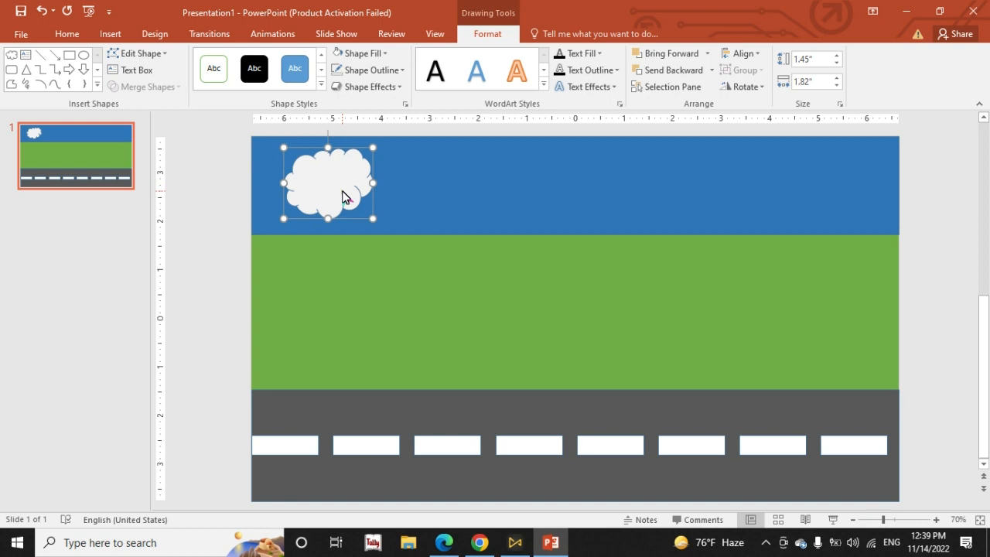
left_click_drag(325, 184, 433, 185)
left_click_drag(434, 186, 641, 205)
left_click_drag(640, 205, 713, 170)
left_click_drag(713, 171, 822, 192)
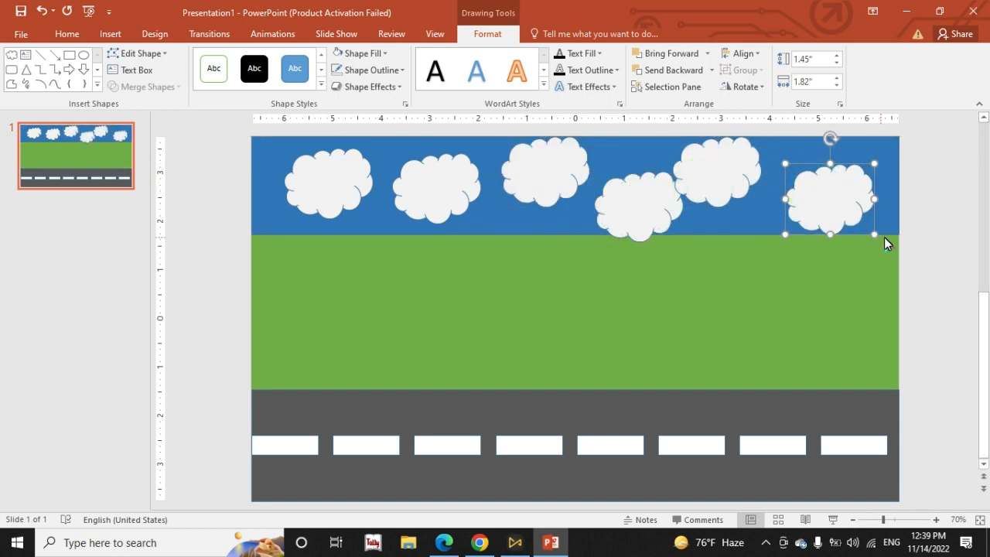
left_click(829, 214)
left_click(951, 305)
Change the grass rectangle's fill to the standard green
left_click(809, 299)
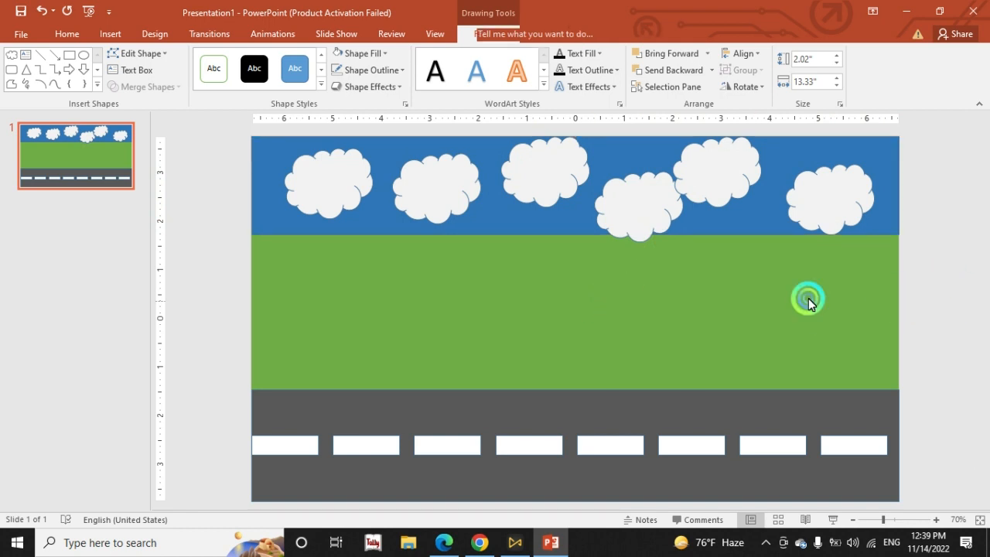
left_click(488, 34)
left_click(376, 58)
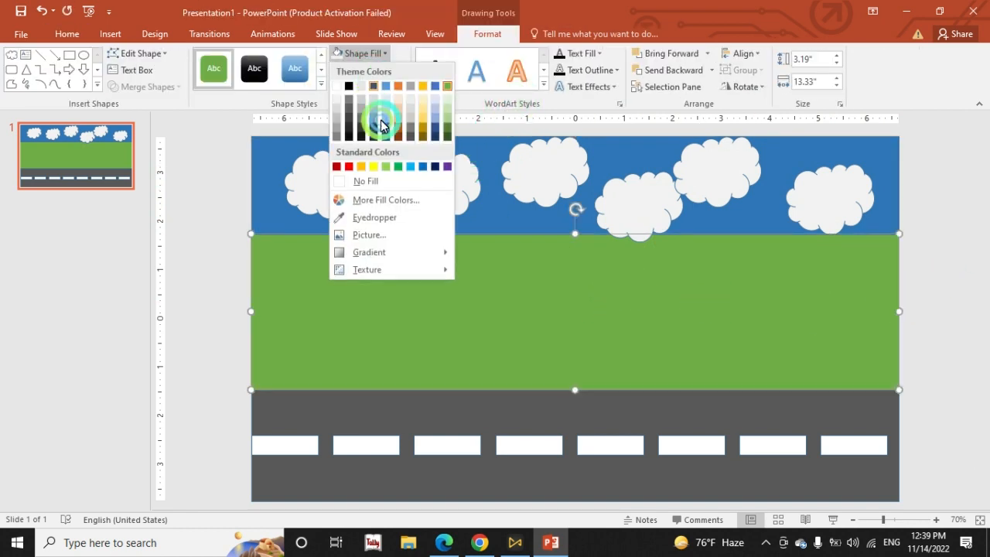
left_click(396, 166)
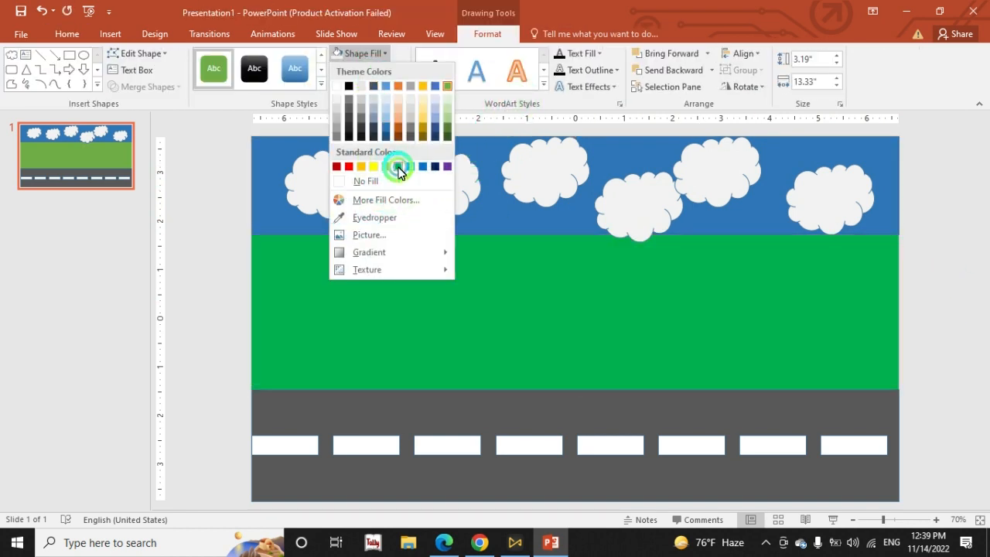
left_click(954, 256)
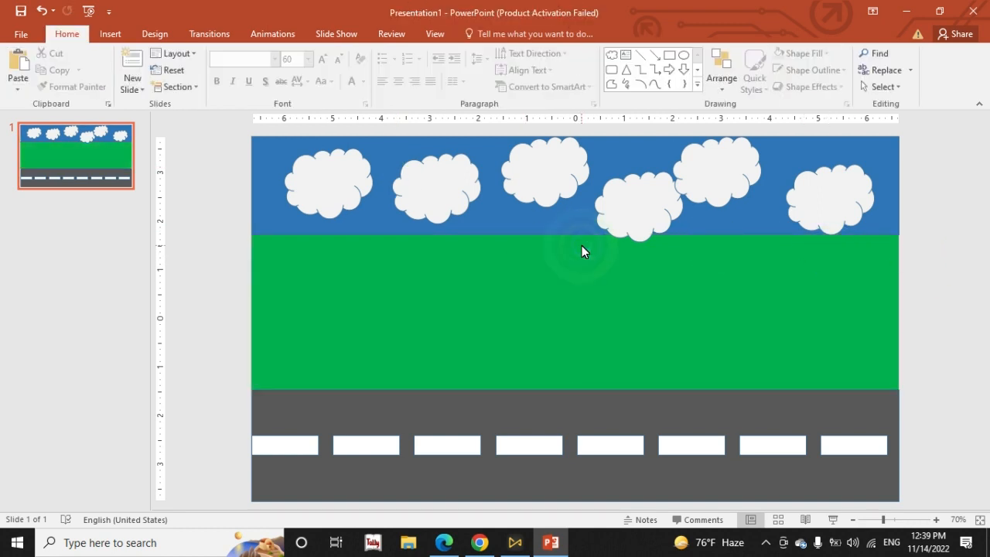
Reposition the first five clouds slightly so that all six are spread more evenly and none overlap
left_click_drag(357, 181, 341, 184)
left_click_drag(430, 188, 416, 188)
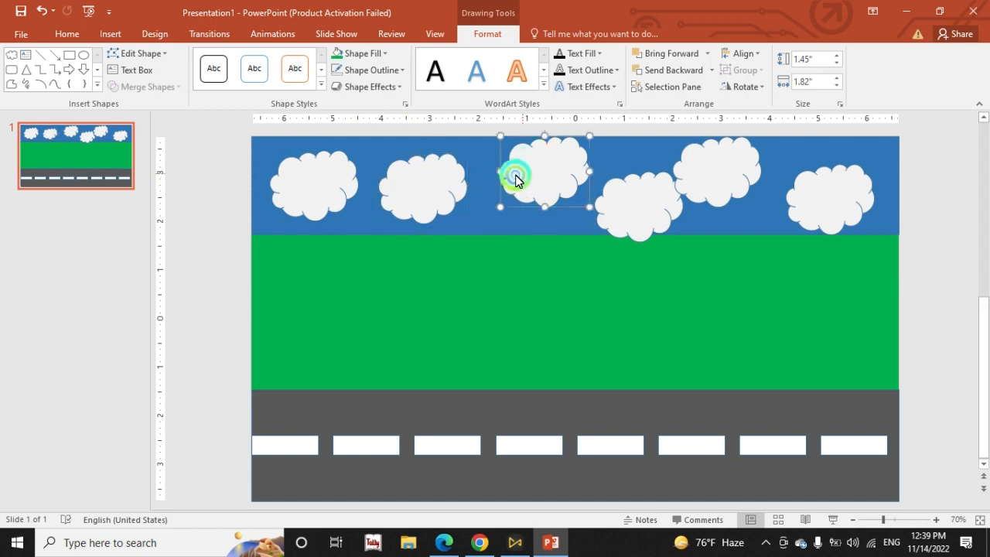
left_click_drag(516, 181, 508, 181)
left_click_drag(641, 204, 628, 205)
left_click_drag(732, 193, 742, 194)
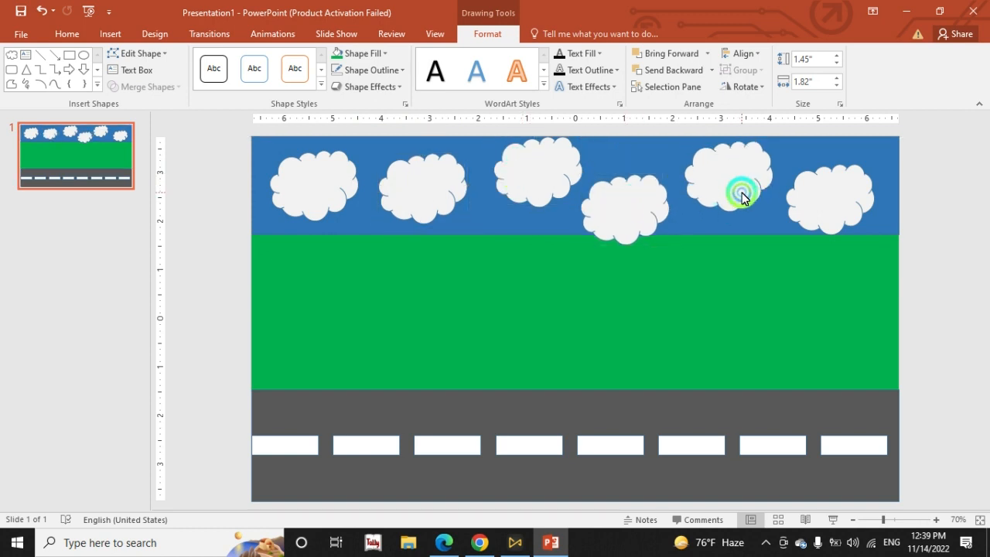
left_click(489, 279)
left_click(103, 223)
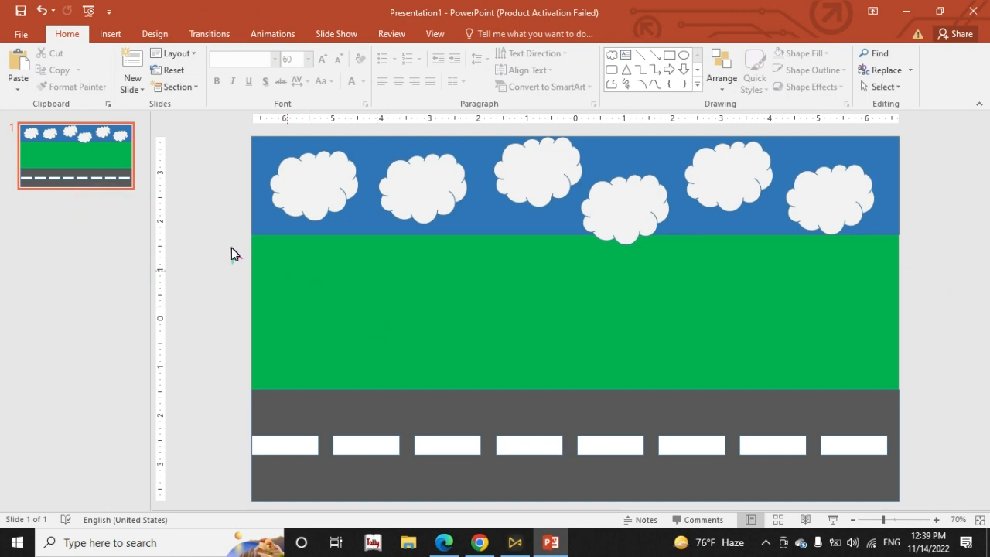
left_click(117, 32)
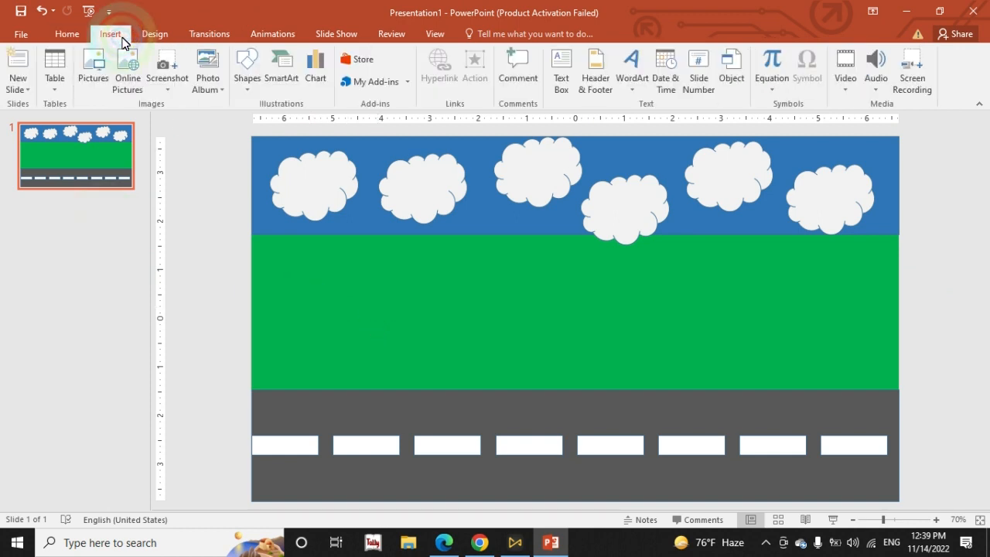
left_click(91, 68)
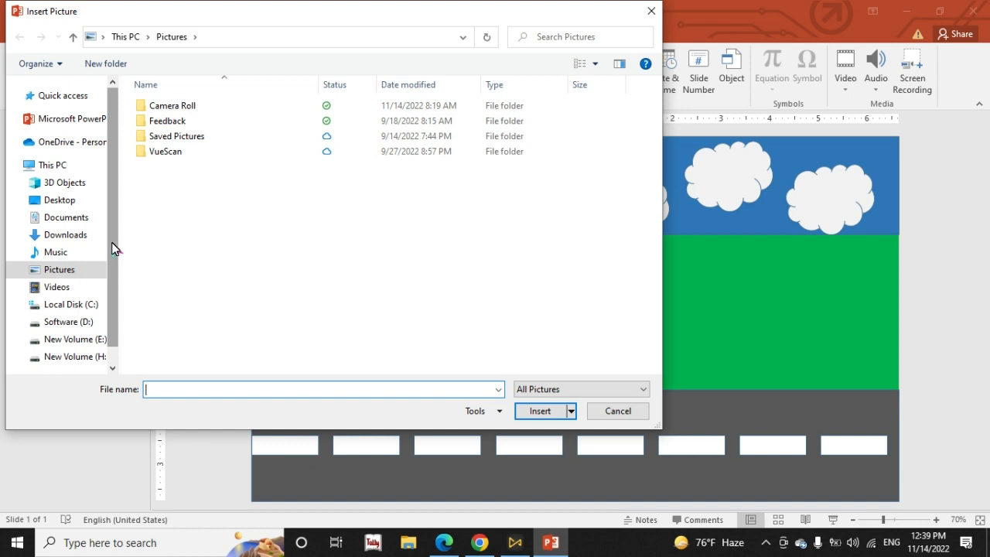
left_click_drag(115, 206, 121, 242)
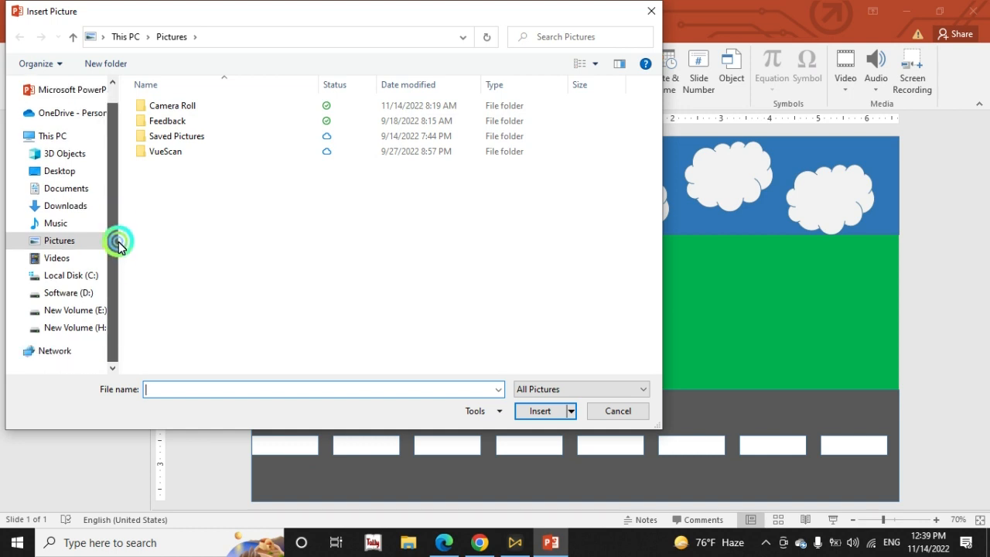
left_click(78, 291)
double_click(346, 138)
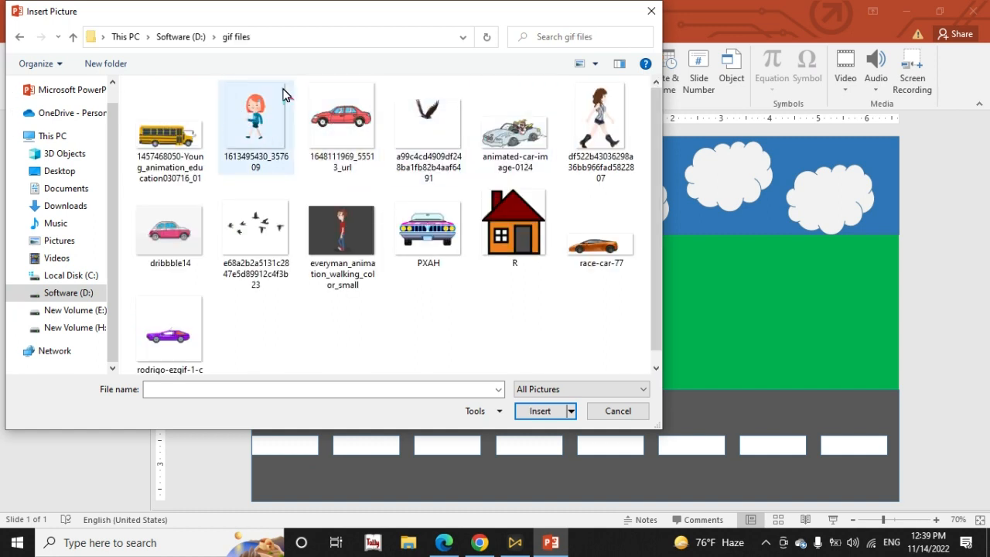
left_click(258, 124)
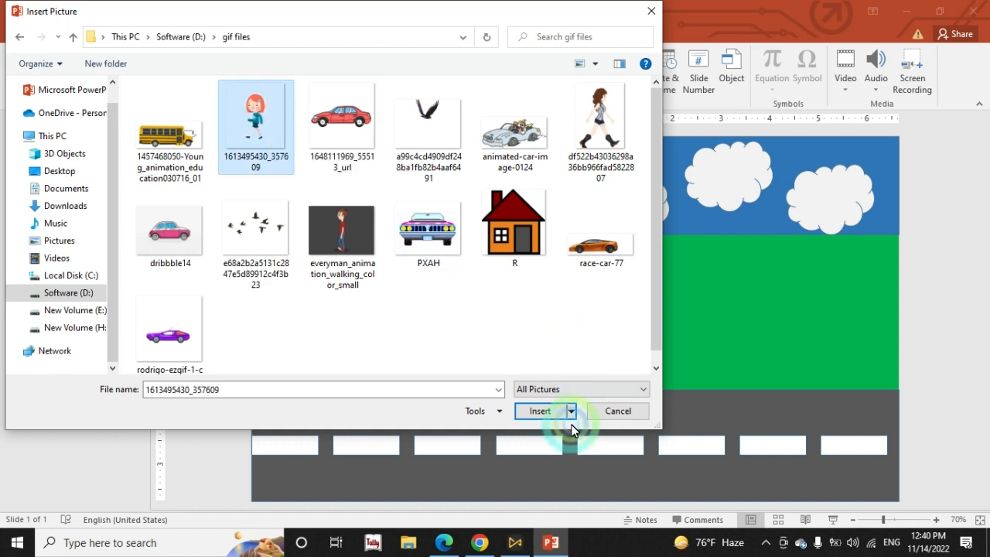
left_click(541, 412)
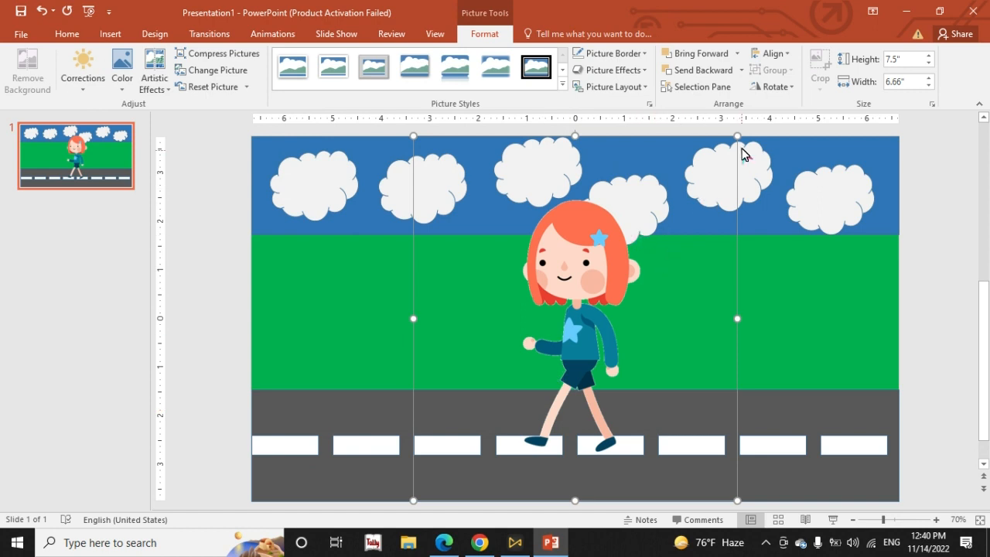
Shrink the girl picture to about 3.78" high and 3.97" wide, mirrored to face right, and place it across the slide's left edge
left_click_drag(737, 138, 561, 377)
left_click_drag(457, 358, 570, 376)
left_click_drag(477, 366, 251, 369)
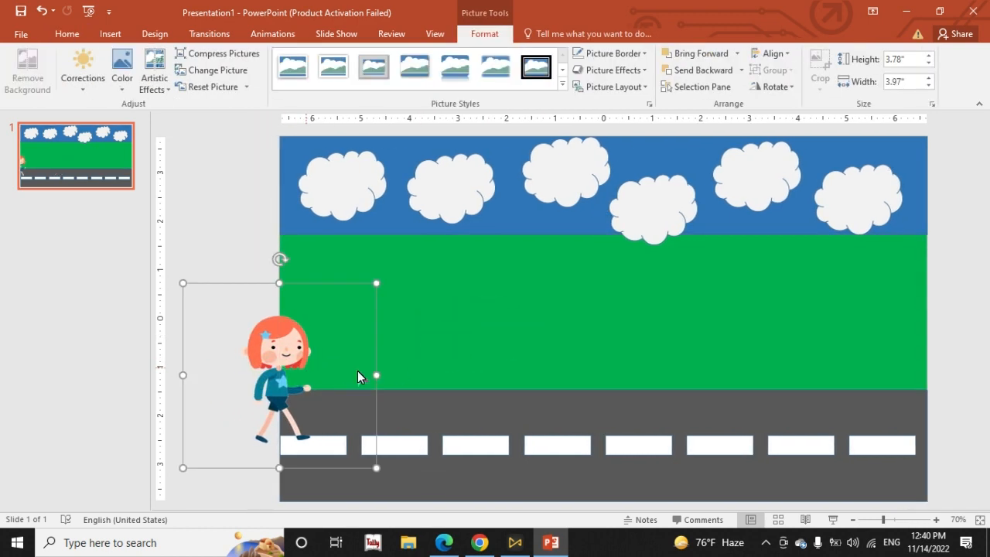
Select the walking girl picture and display a widened Animation Pane
left_click(969, 386)
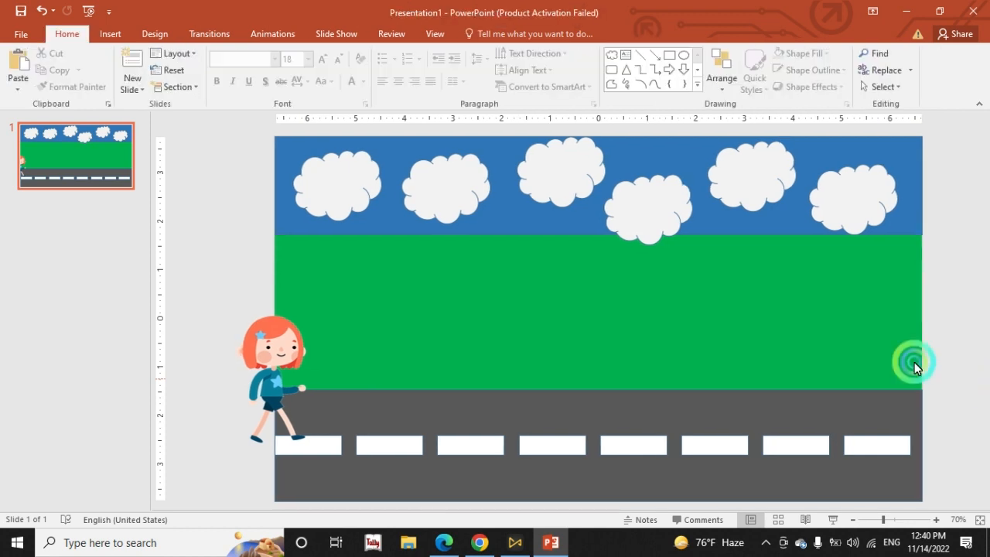
double_click(287, 343)
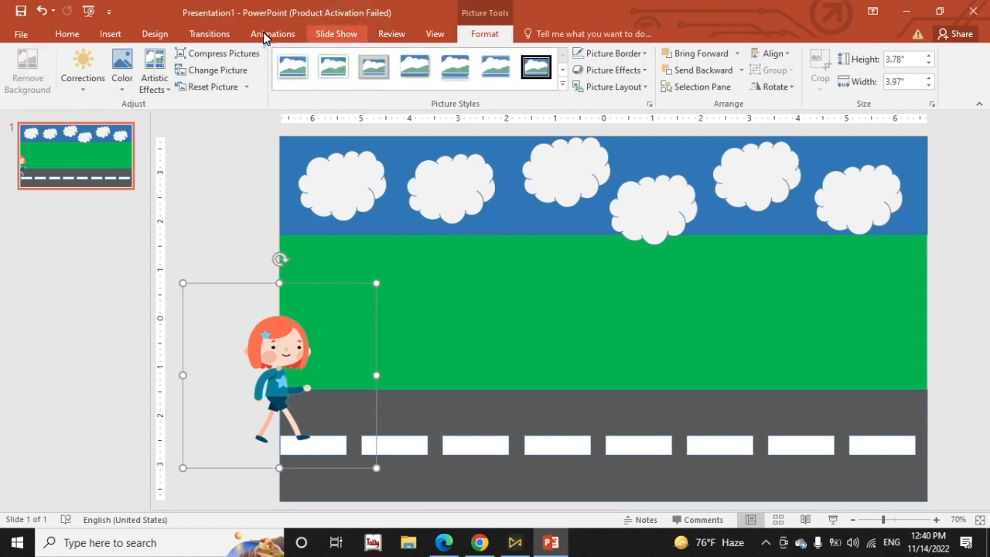
left_click(292, 34)
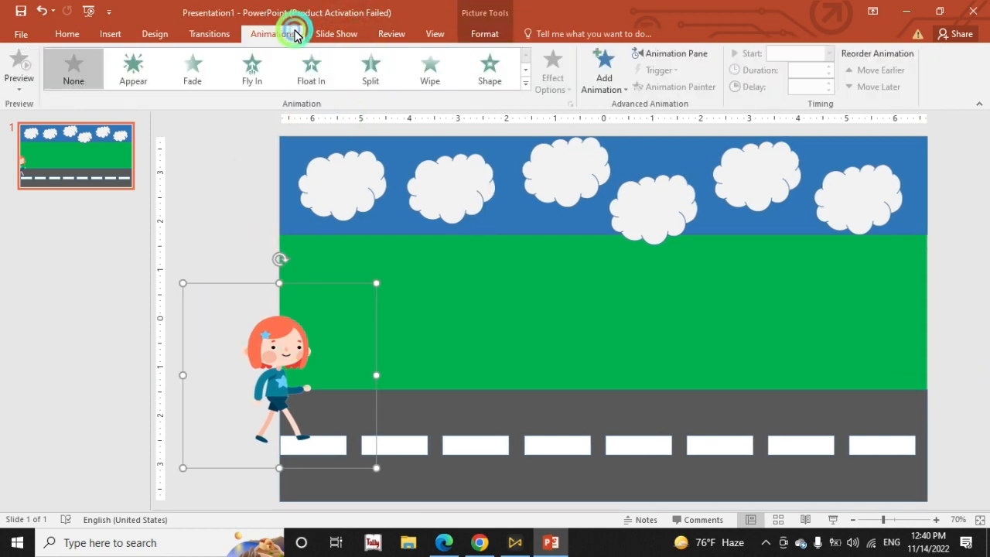
left_click(677, 56)
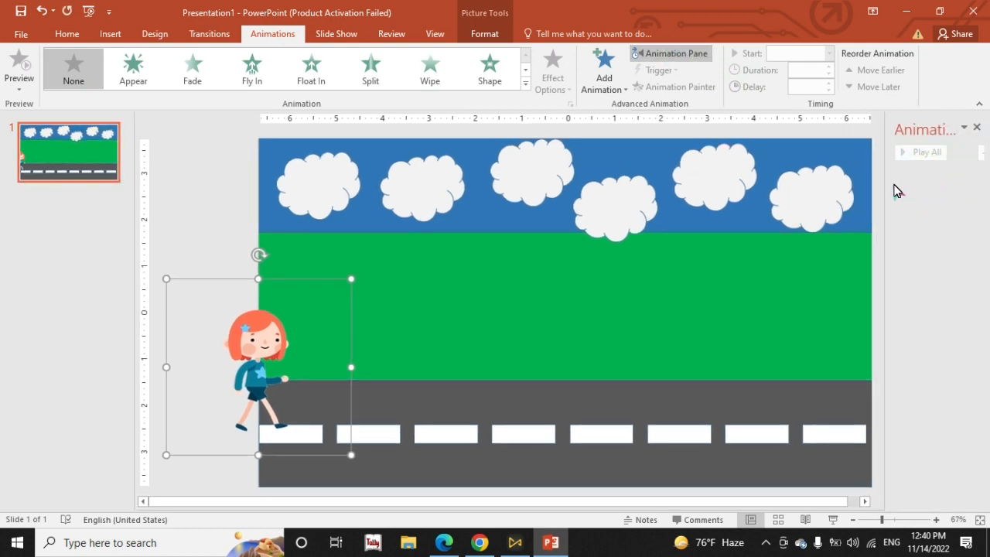
left_click_drag(886, 188, 821, 188)
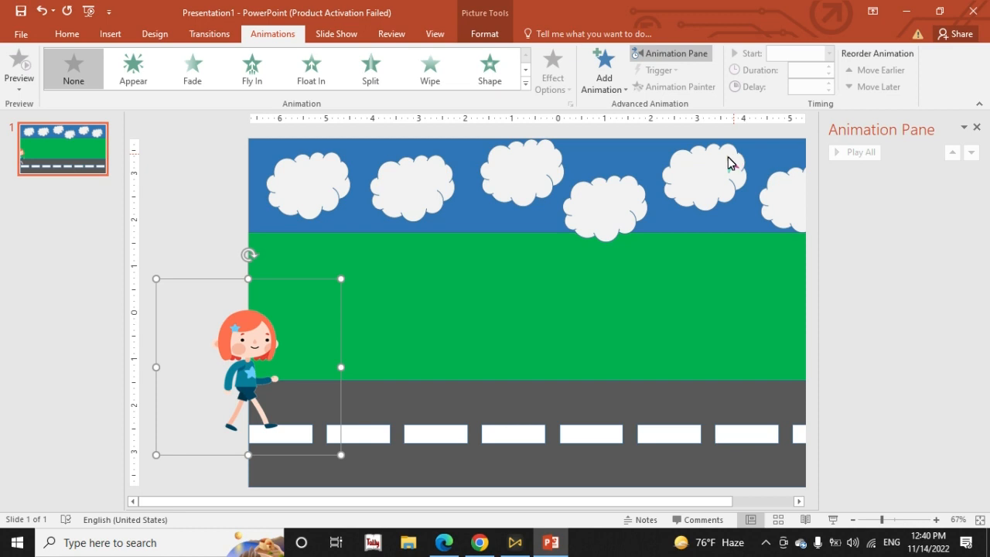
Add a Right motion path animation to the walking girl picture
left_click(615, 83)
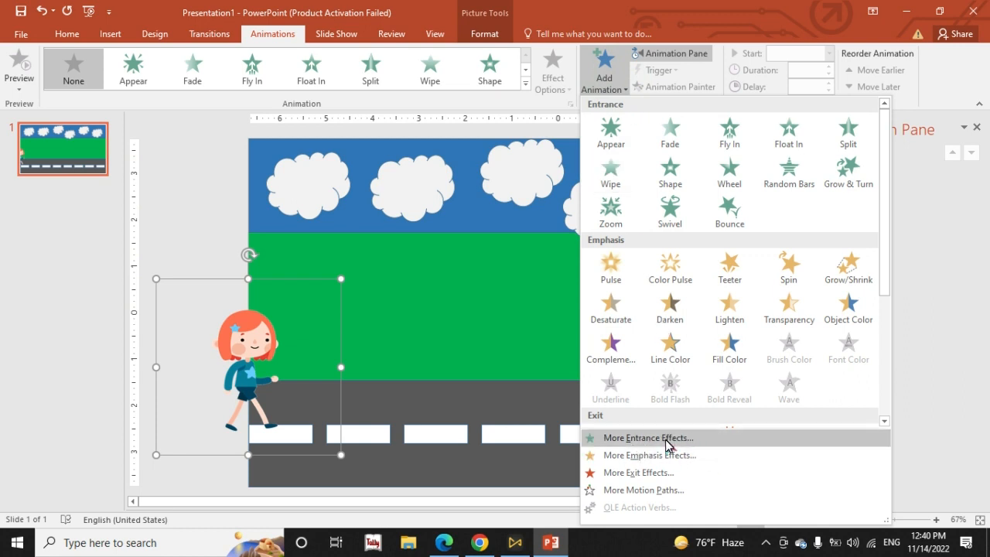
left_click(649, 490)
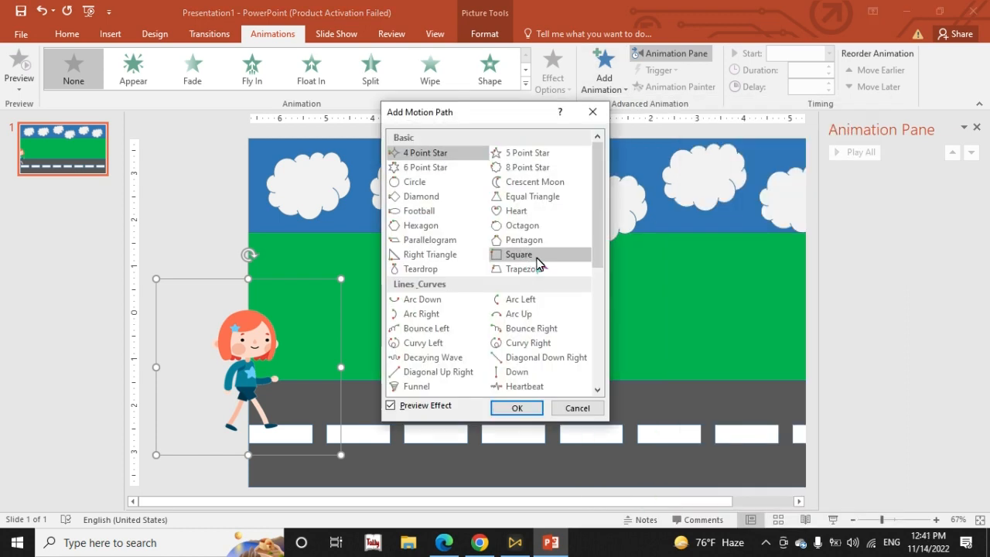
scroll(553, 254, "down", 2)
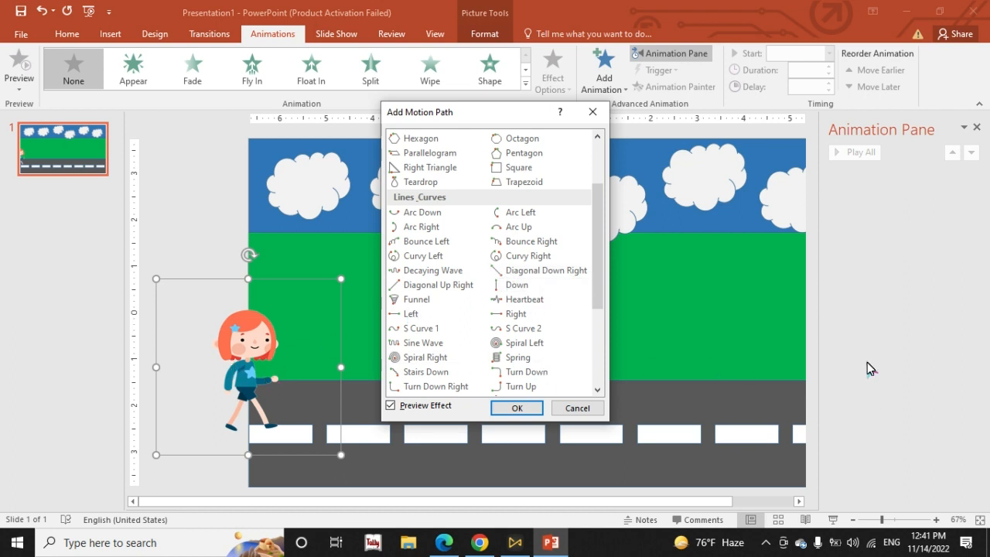
left_click(530, 316)
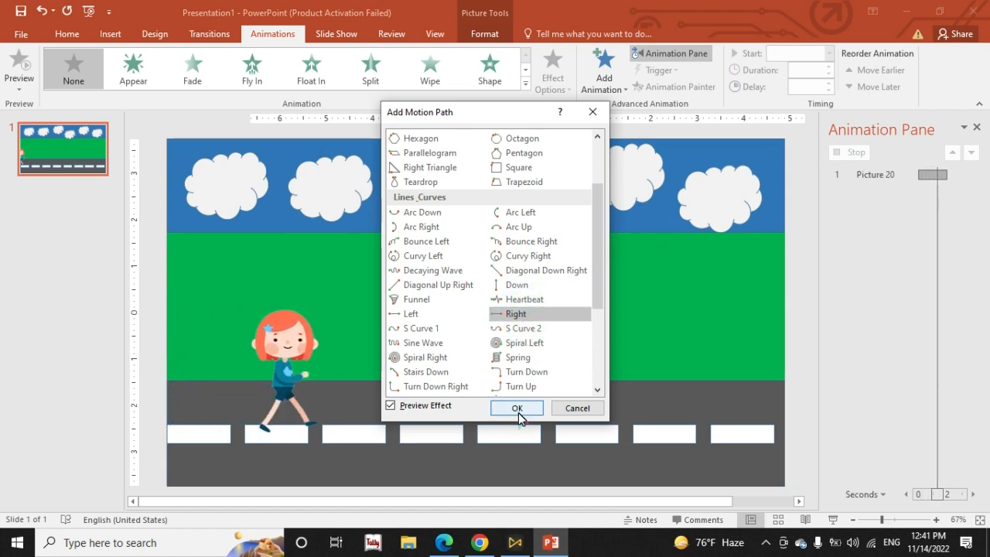
left_click(517, 408)
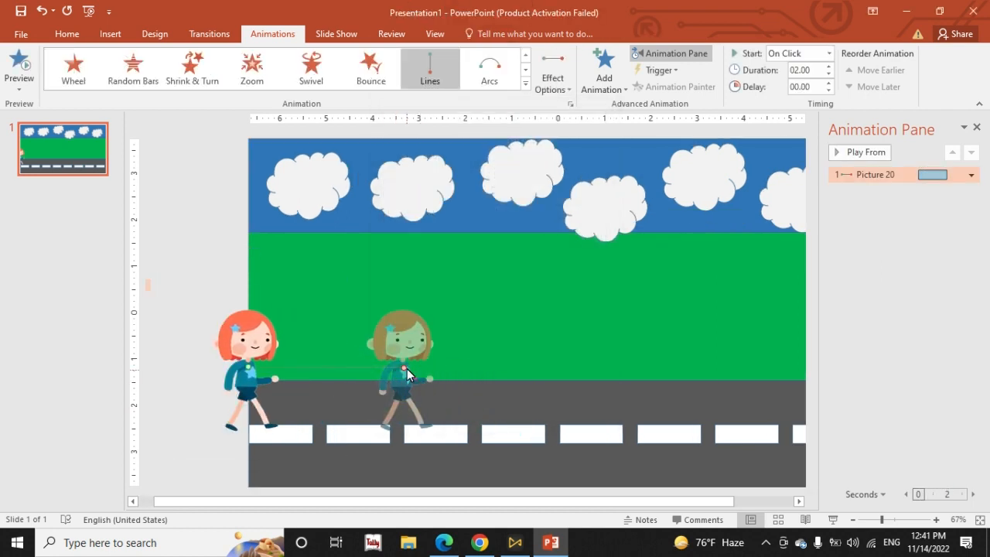
Extend the girl's motion path across the whole slide to just past its right edge and preview the animation
left_click_drag(402, 366, 781, 365)
left_click_drag(699, 500, 775, 492)
left_click_drag(712, 372, 791, 356)
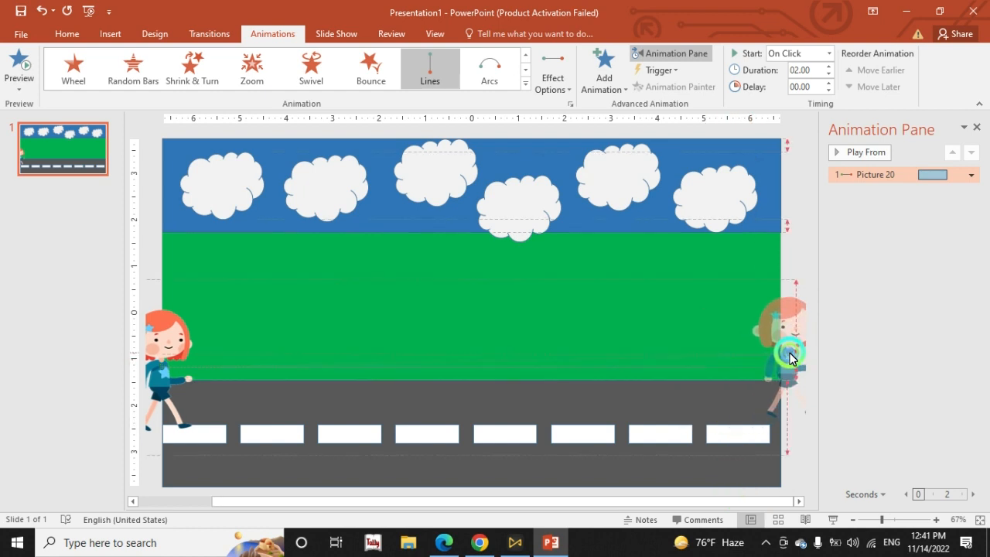
left_click(863, 153)
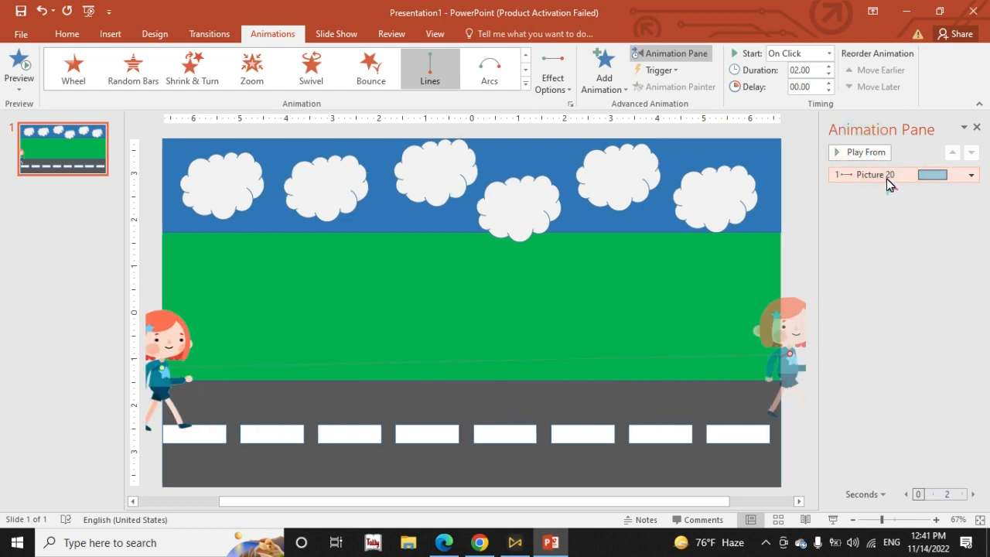
Set the duration of the girl's motion path animation to 12 seconds
right_click(886, 179)
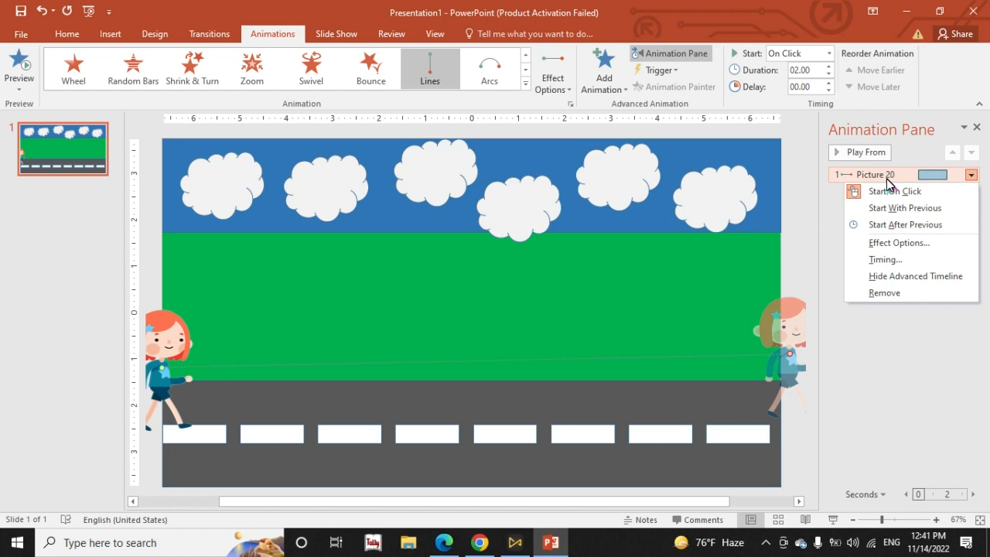
left_click(909, 262)
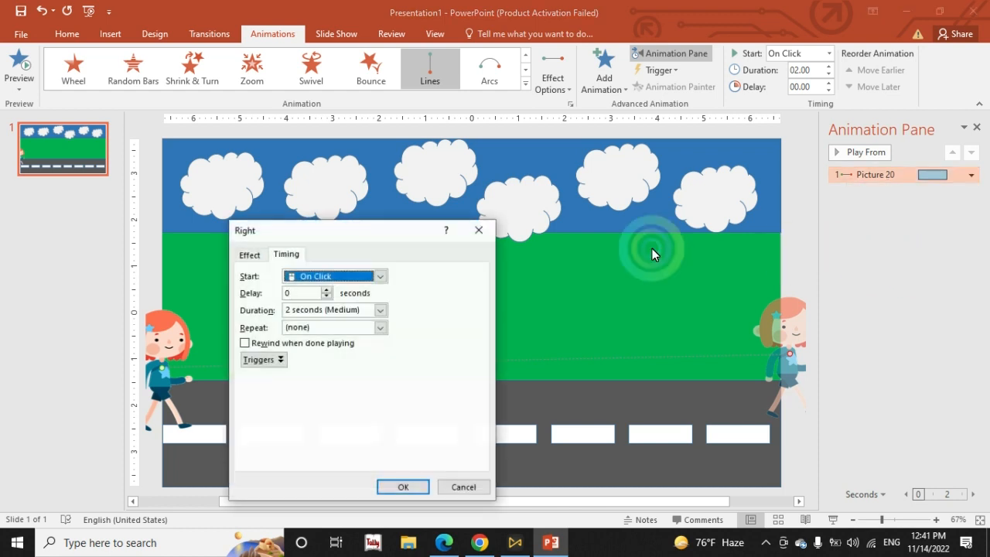
left_click_drag(313, 231, 342, 119)
left_click(320, 191)
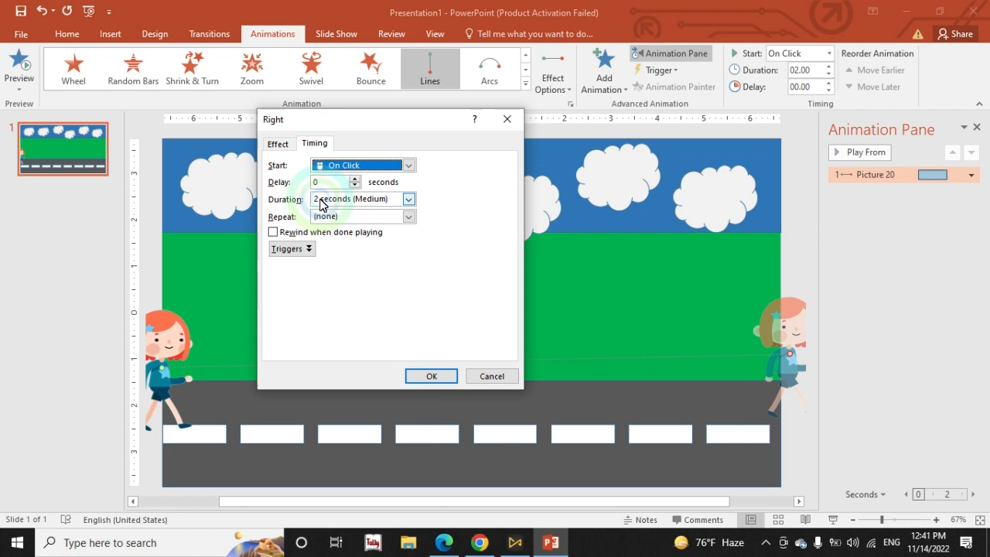
left_click(317, 198)
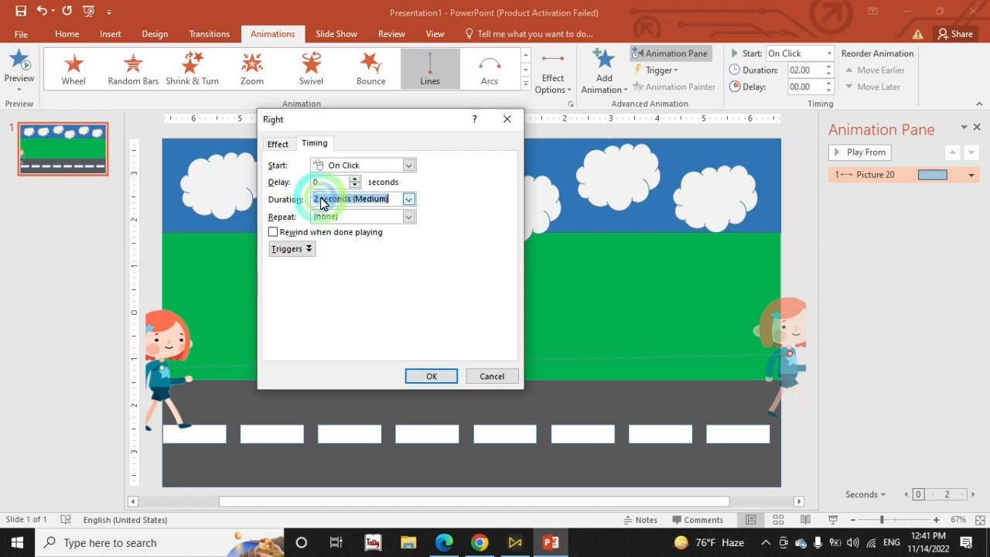
left_click(321, 199)
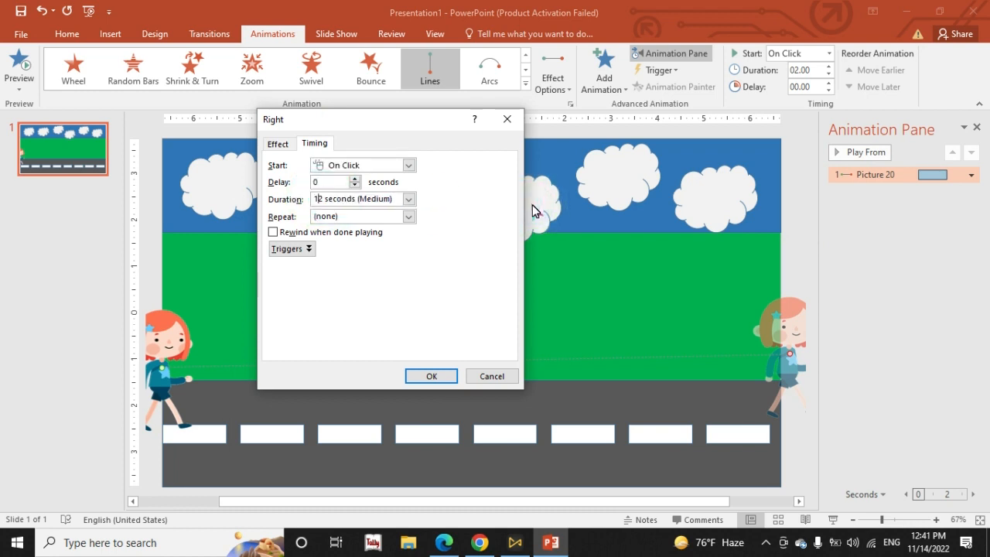
left_click(433, 377)
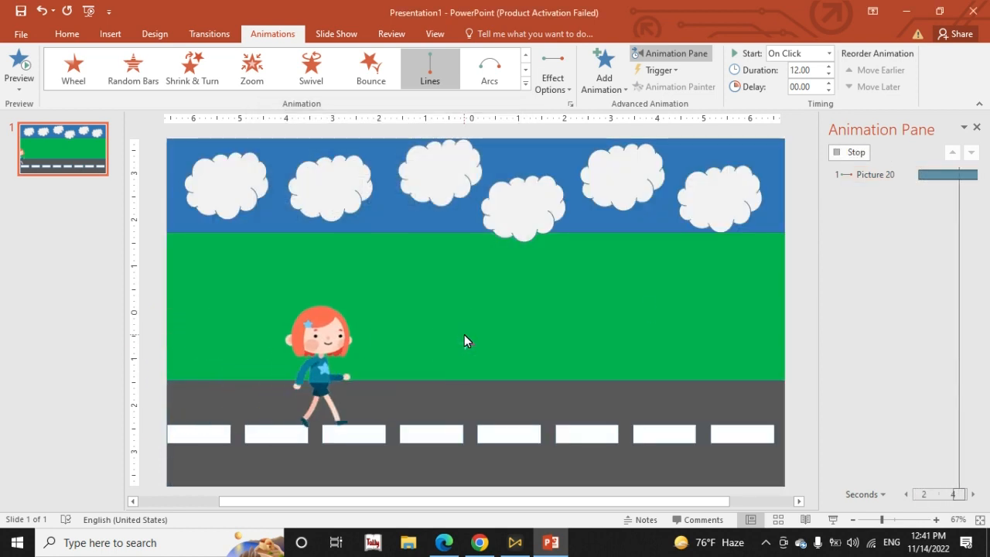
left_click(791, 281)
left_click(685, 265)
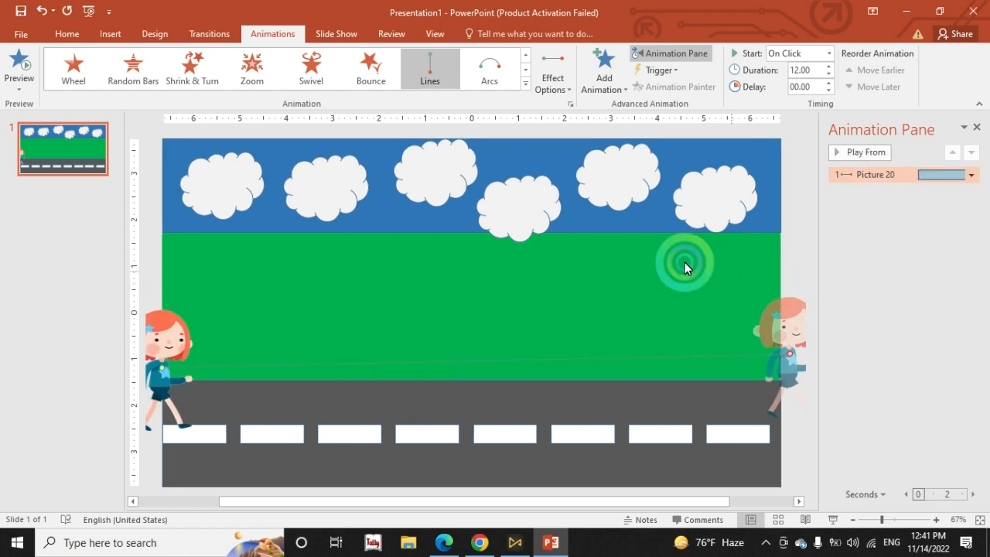
Enable automatic slide advance after 00:00.00 and run the slide show through to its end
left_click(219, 32)
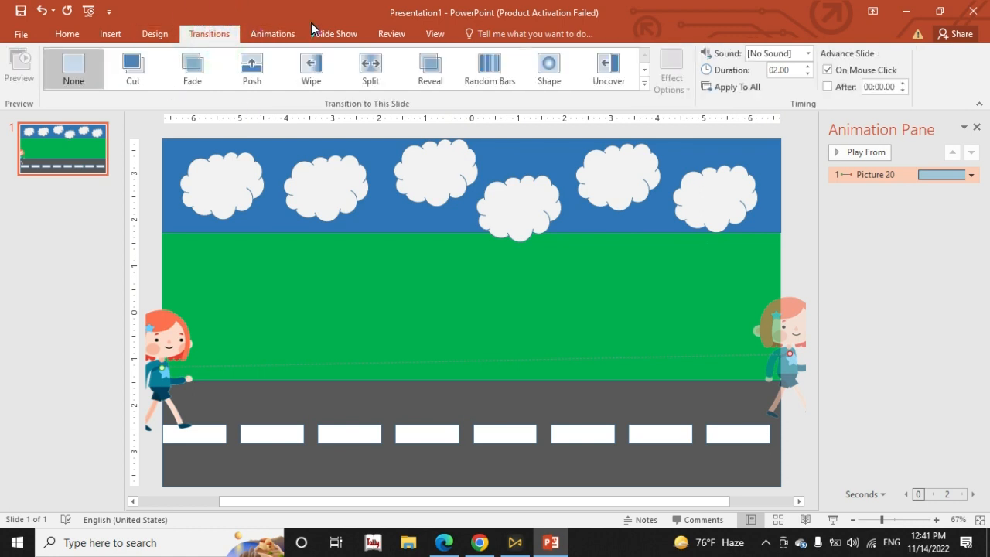
left_click(828, 87)
key("F5")
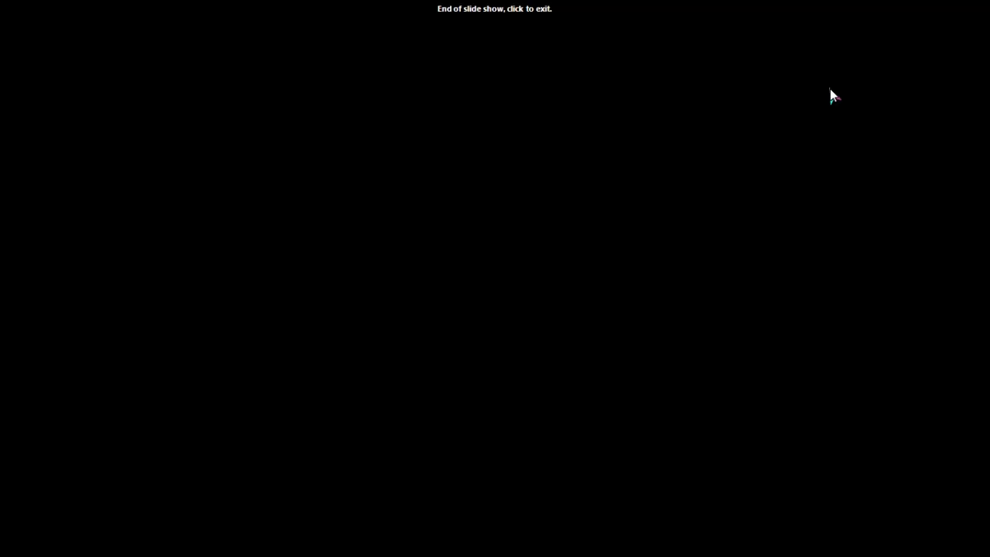
left_click(829, 90)
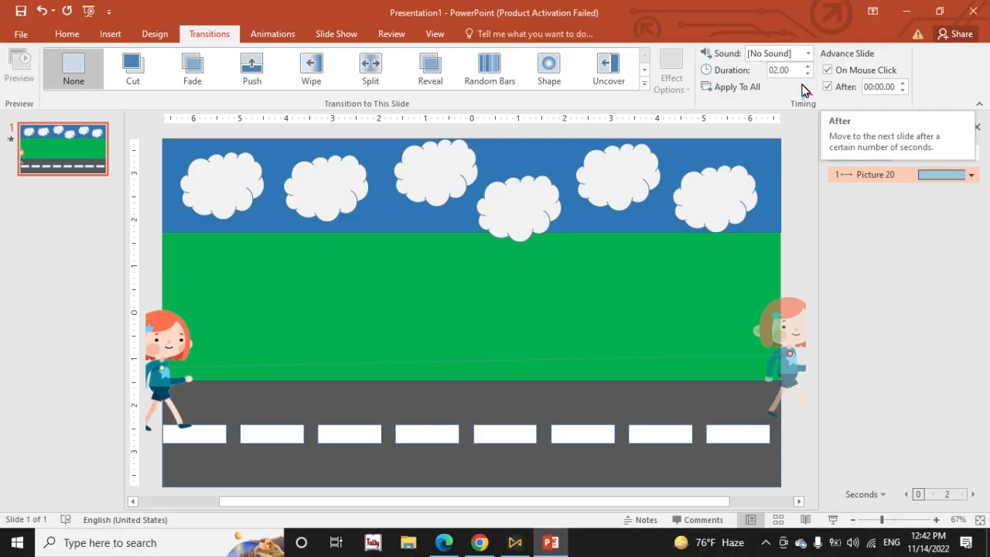
Insert the flying birds picture e68a2b2a5131c2847e5d89912c4f3b23 from the gif files folder on drive D
left_click(436, 180)
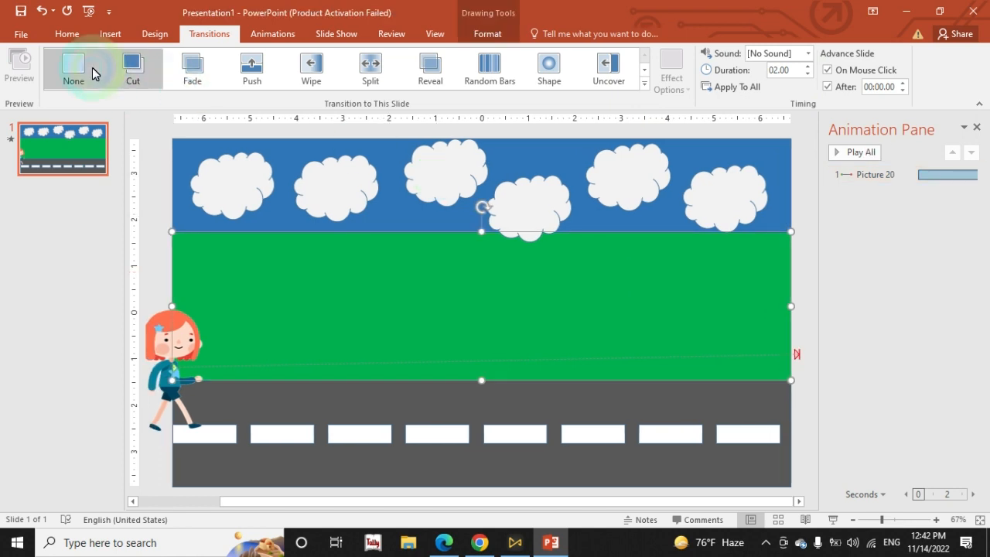
left_click(105, 34)
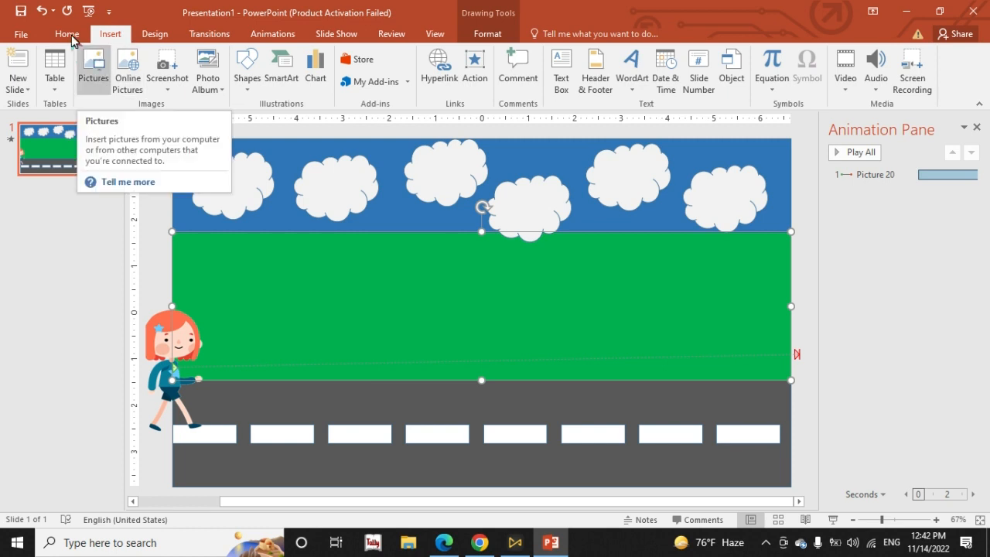
left_click(94, 65)
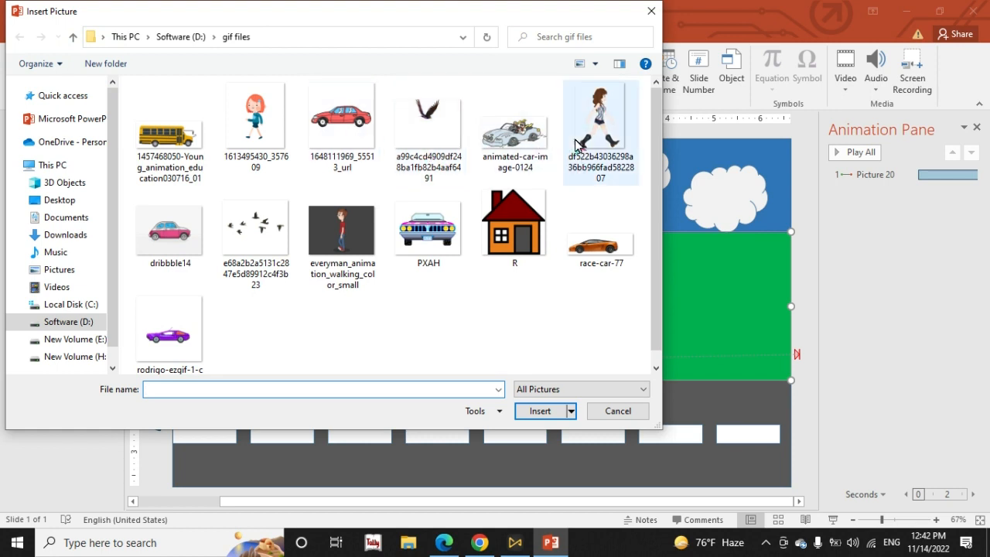
left_click(263, 232)
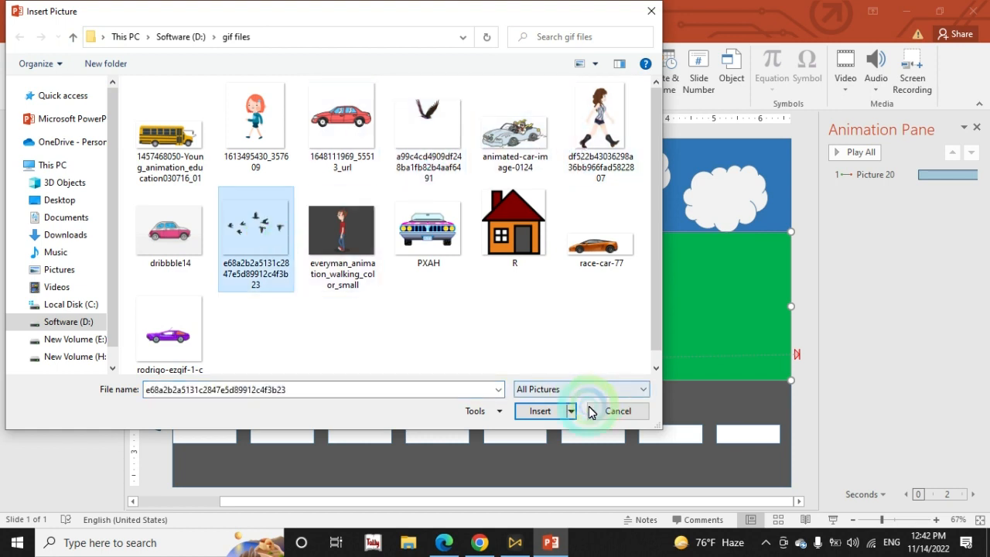
left_click(541, 410)
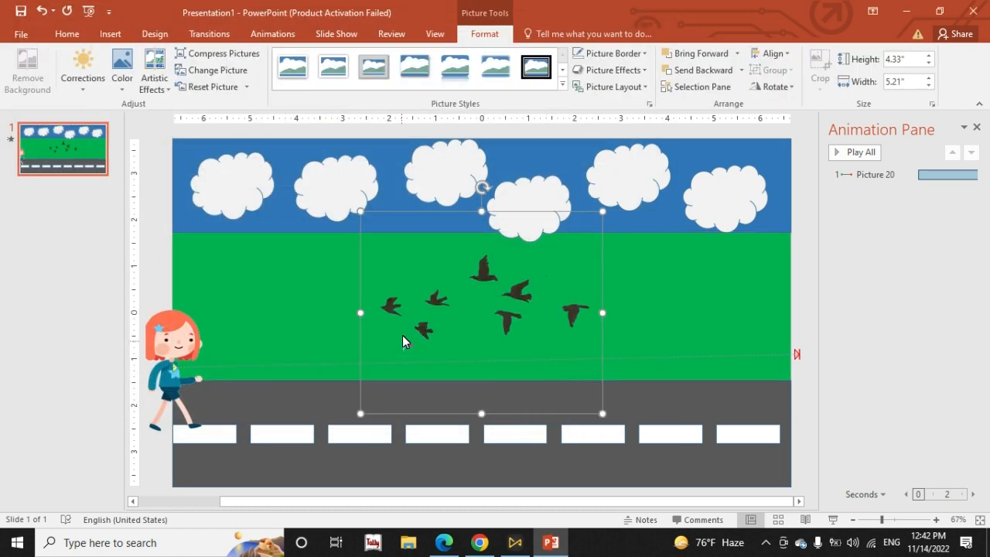
Shrink the birds picture to about 2.26" high and 2.72" wide and place it across the right edge of the sky
left_click_drag(362, 413, 491, 307)
left_click_drag(571, 247, 797, 173)
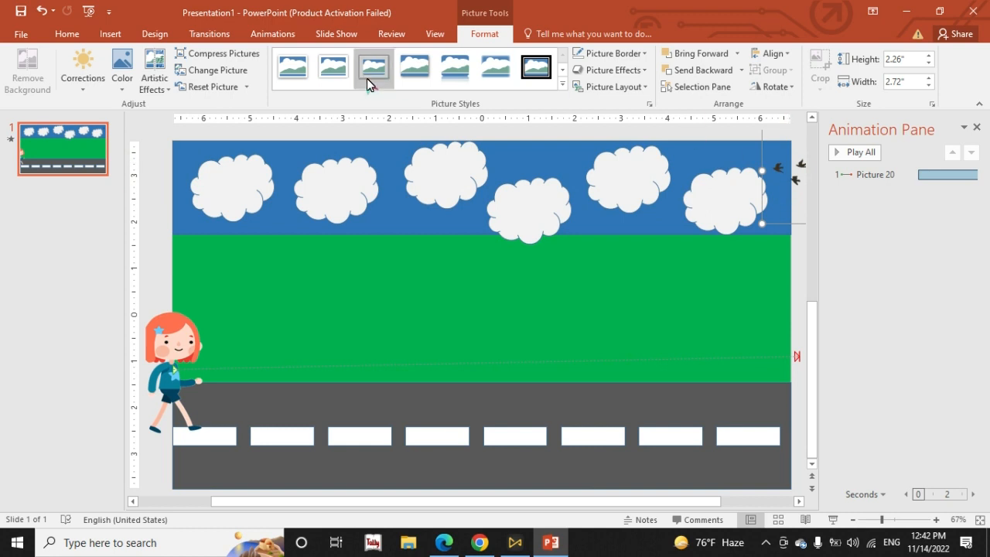
left_click(265, 33)
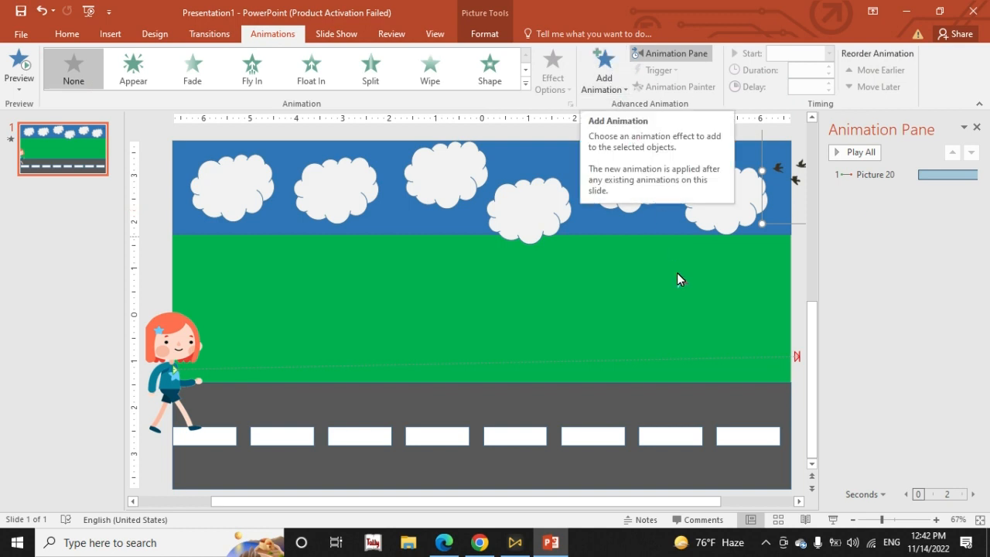
left_click_drag(791, 195, 778, 172)
Add a Left motion path to the birds picture and extend it nearly level across the sky past the slide's left edge
left_click(593, 74)
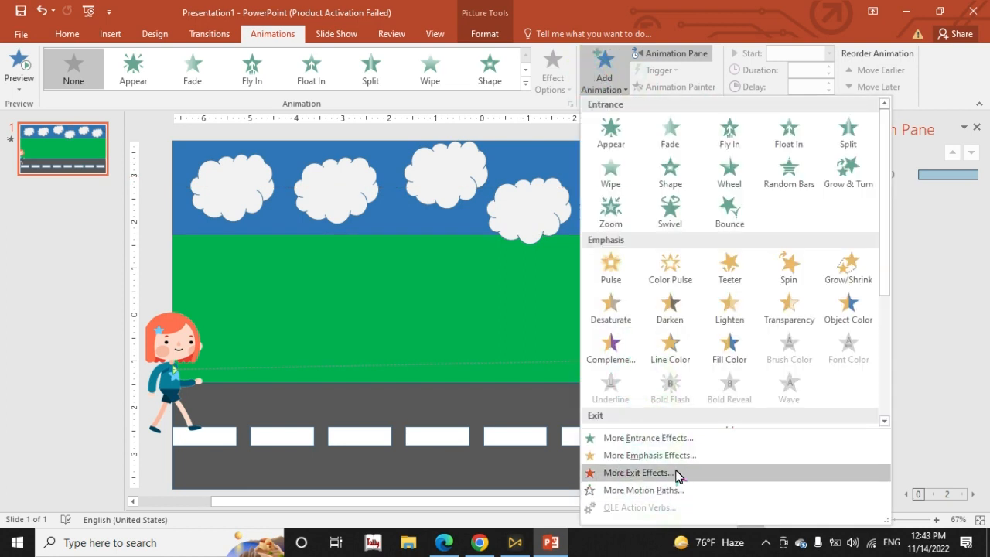
left_click(649, 494)
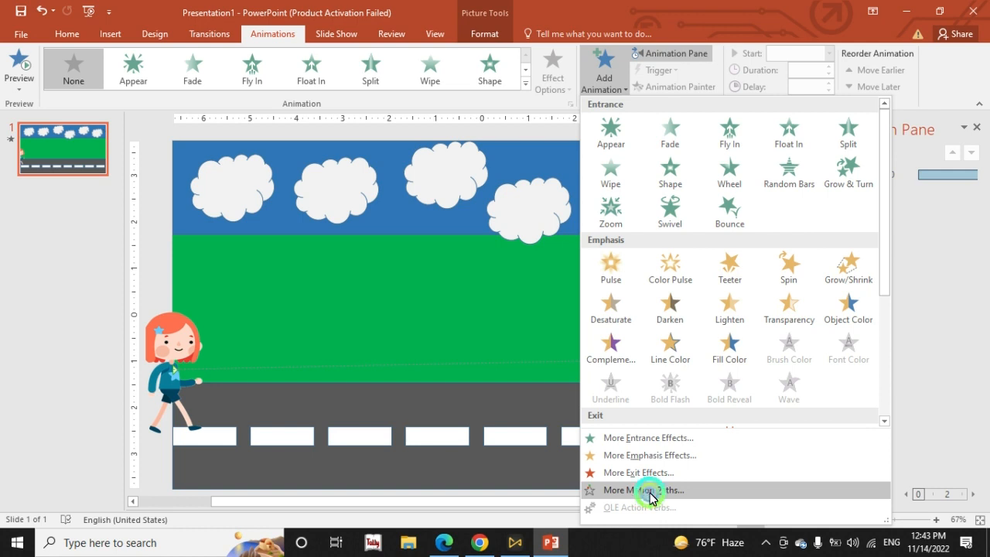
mouse_move(594, 281)
left_mouse_down()
mouse_move(594, 254)
mouse_move(594, 271)
left_mouse_up()
left_click(412, 248)
left_click(530, 406)
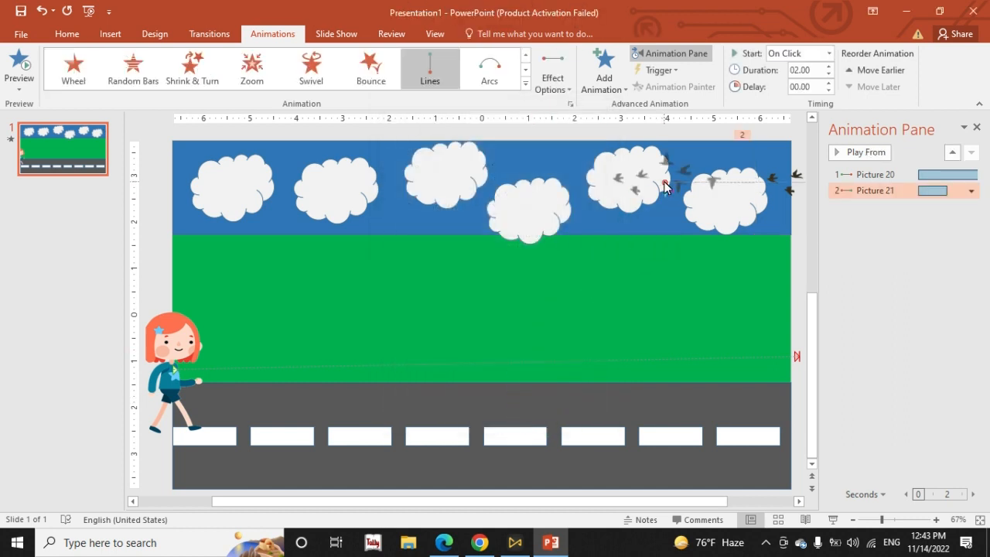
left_click_drag(611, 186, 207, 175)
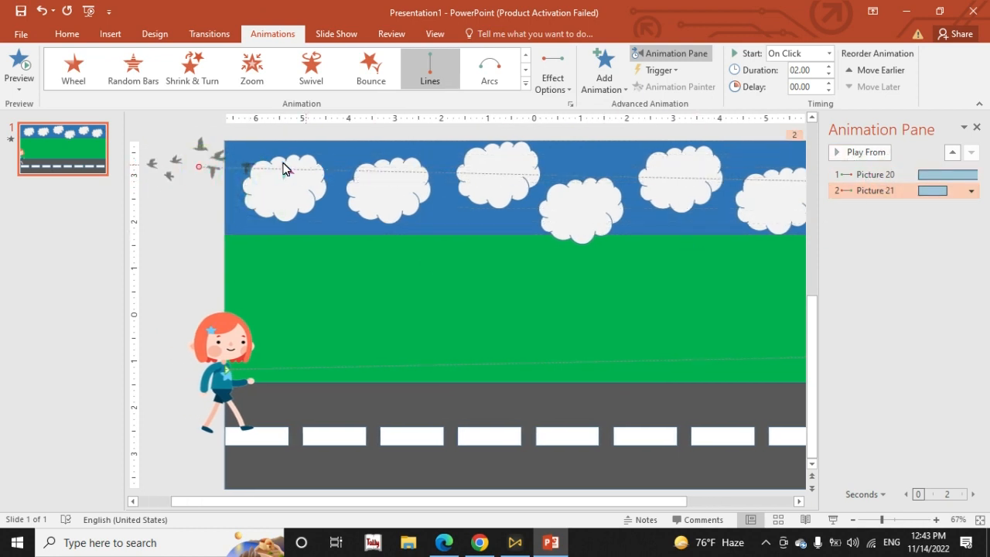
left_click_drag(199, 166, 198, 176)
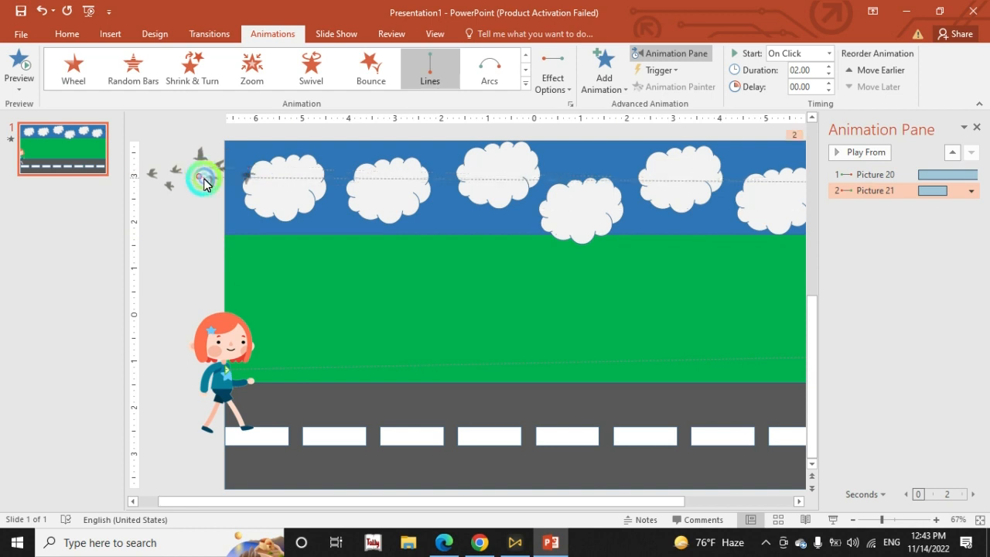
Set the duration of the birds' Left motion path to 12 seconds and play the slide show to check it
left_click(921, 195)
right_click(874, 193)
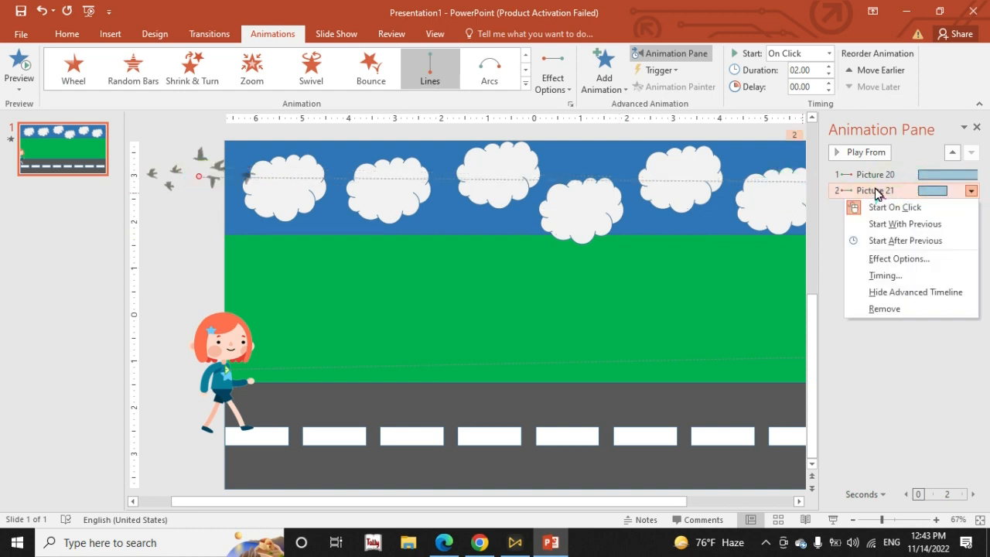
left_click(894, 274)
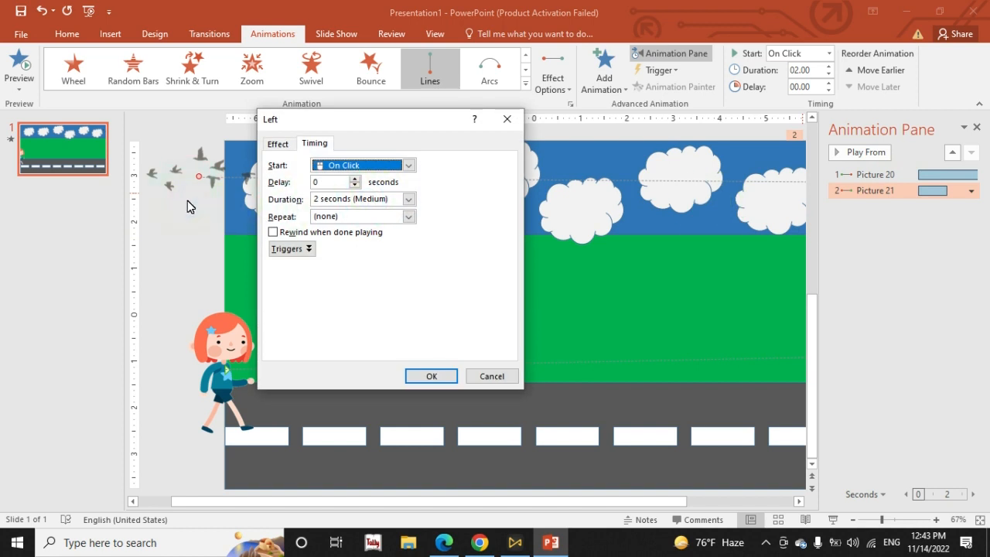
left_click(321, 199)
left_click(319, 202)
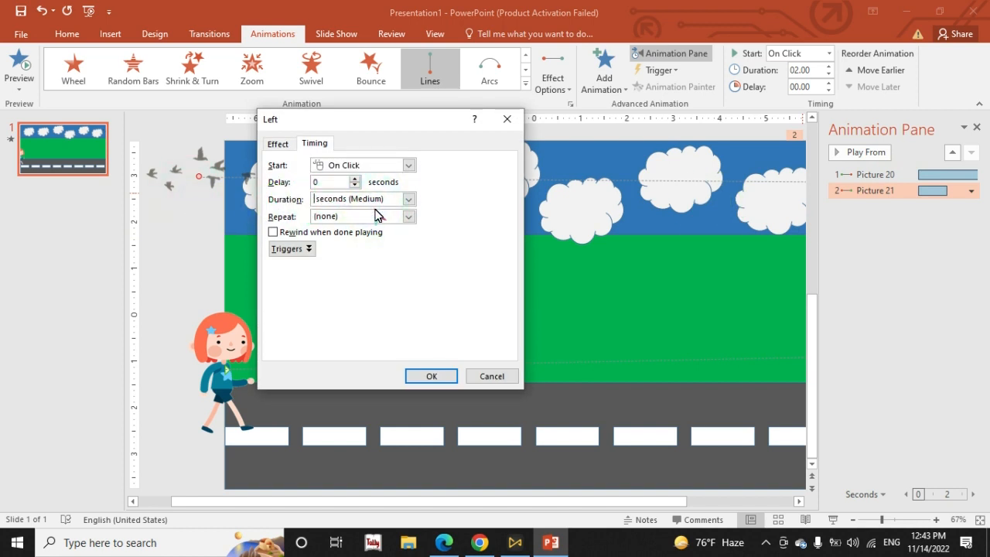
type("10")
key("BackSpace")
type("2")
left_click(430, 376)
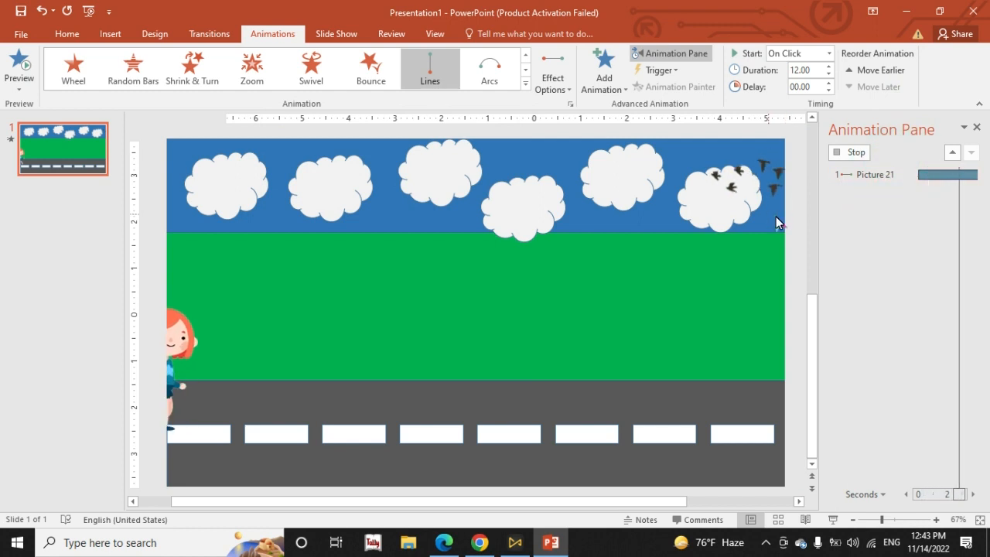
left_click(857, 224)
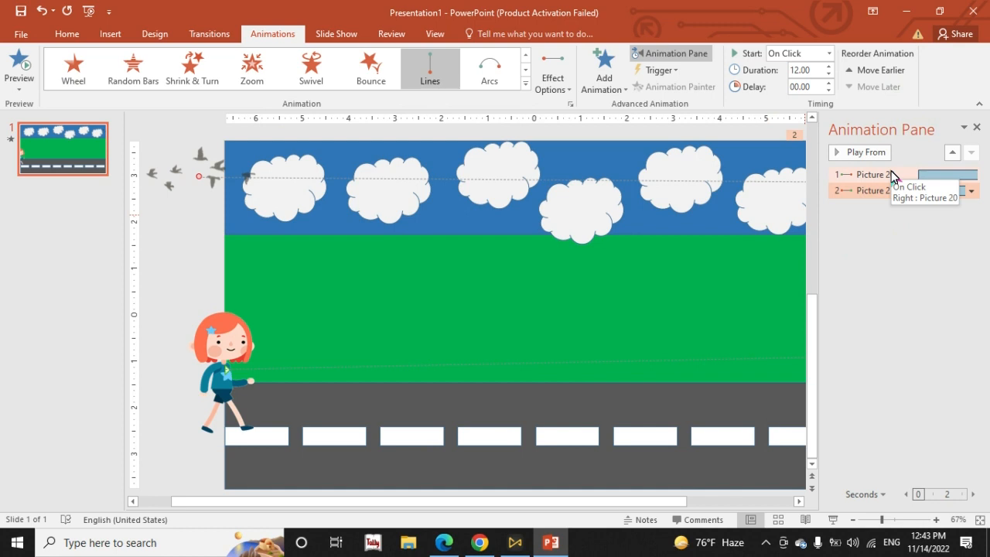
key("F5")
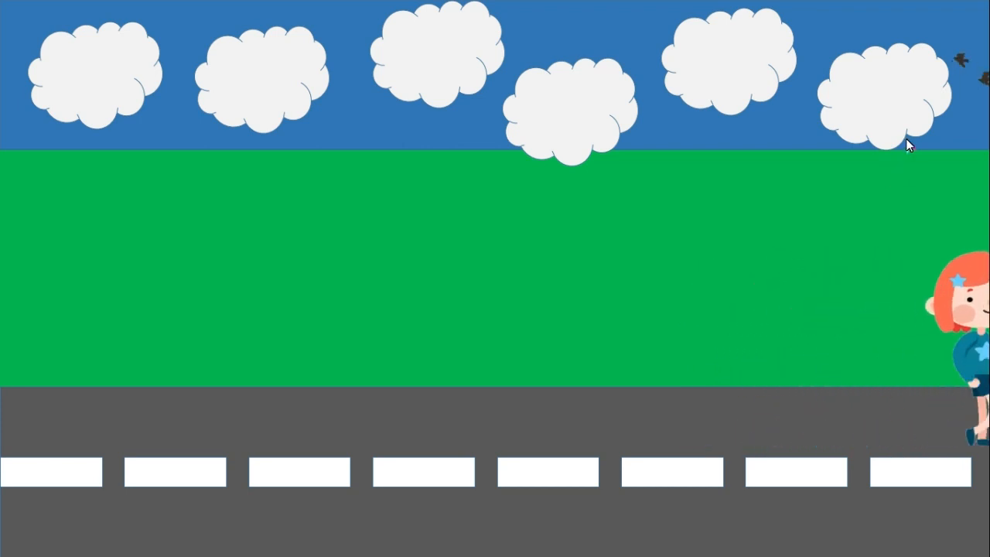
key("Escape")
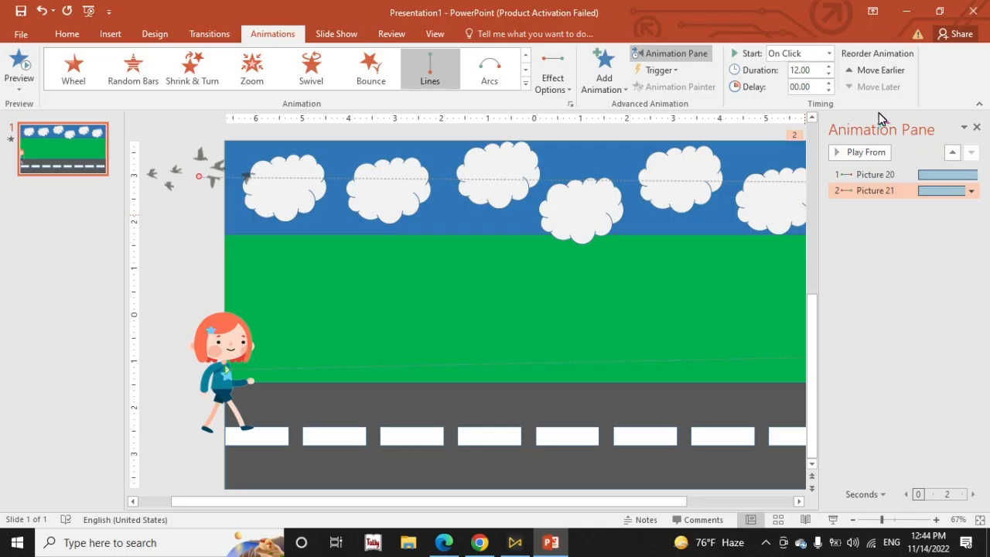
Set the birds' motion path to start with the previous animation and play the slide show again
right_click(876, 194)
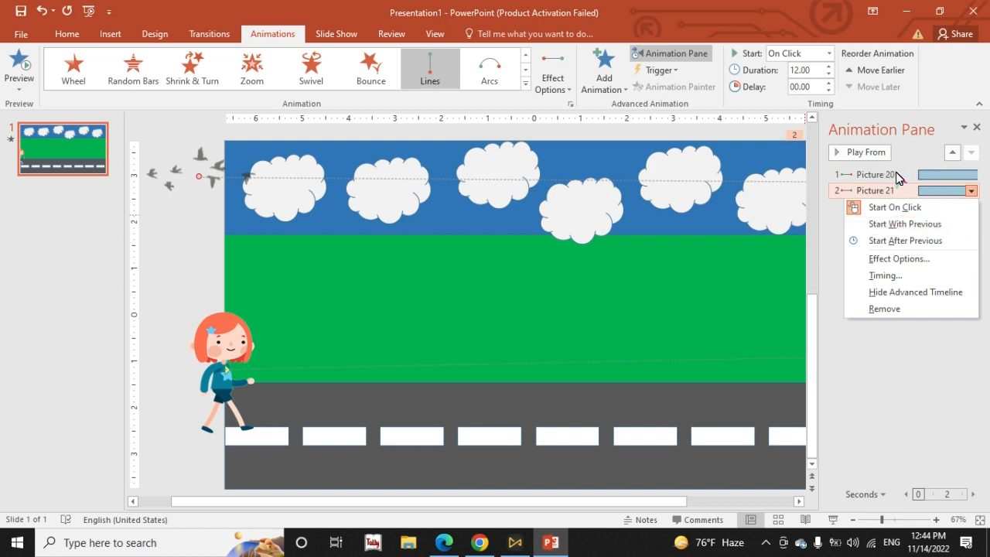
left_click(885, 226)
key("F5")
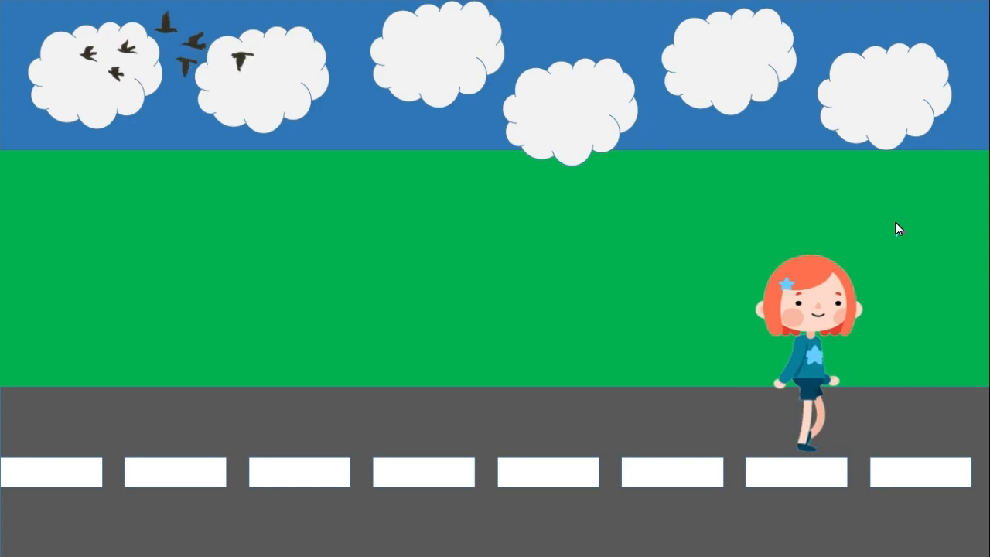
key("Escape")
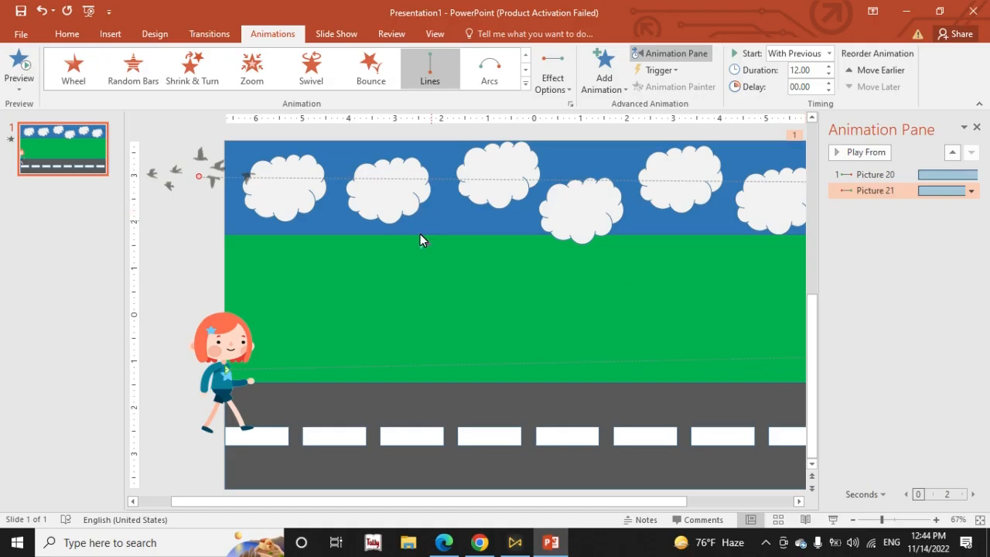
left_click(109, 34)
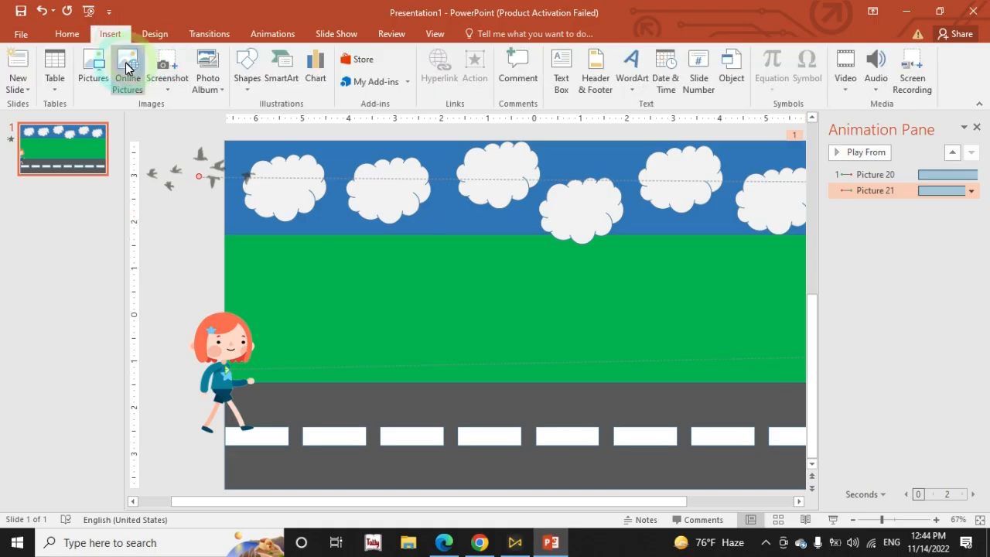
left_click(92, 61)
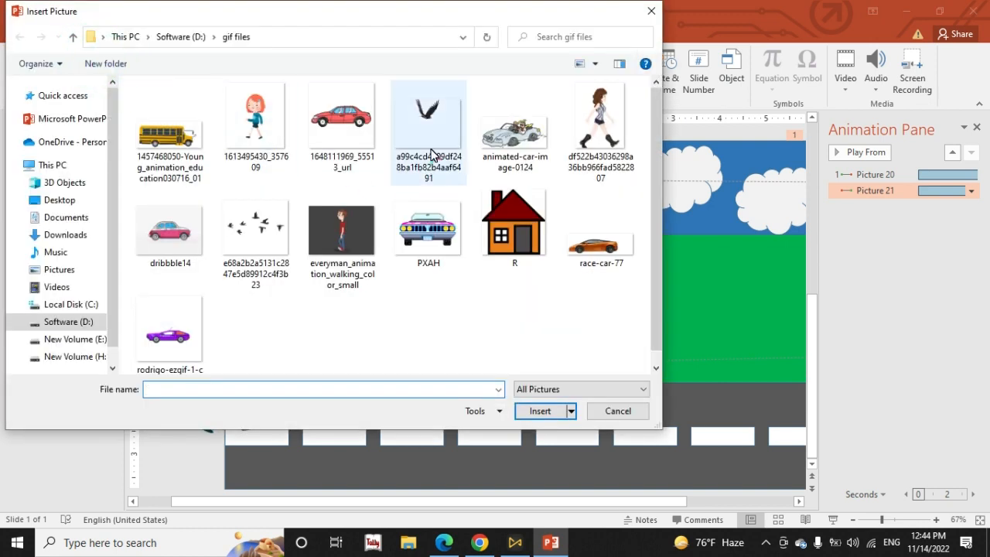
left_click(363, 117)
left_click(535, 408)
Resize the red car picture to about 2.63" high and 2.63" wide and place it beside the road's upper edge, just off the slide's right side
left_click_drag(418, 199, 812, 407)
left_click_drag(659, 502, 745, 503)
left_click_drag(473, 369, 768, 389)
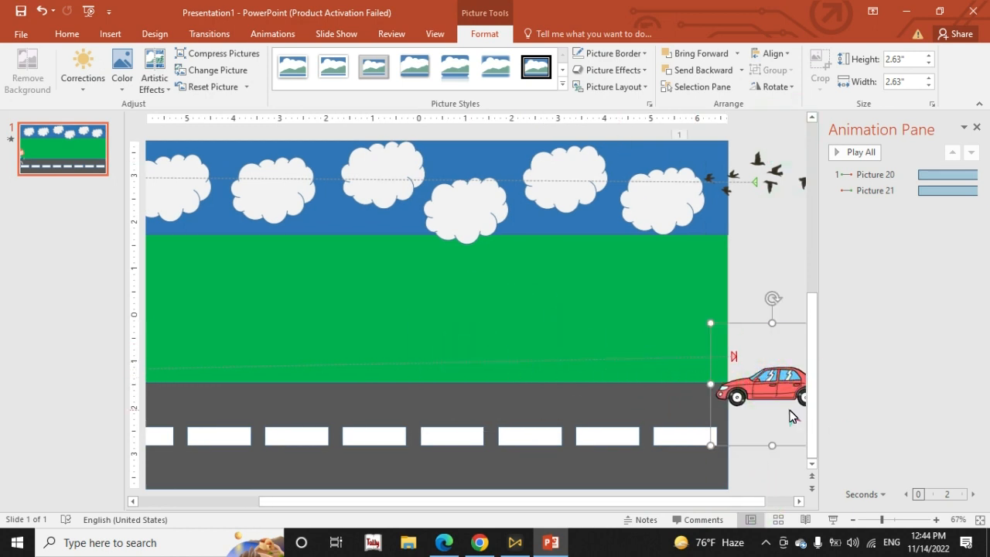
Add a Left motion path to the red car and extend it along the road's upper edge to the slide's left edge
left_click(260, 34)
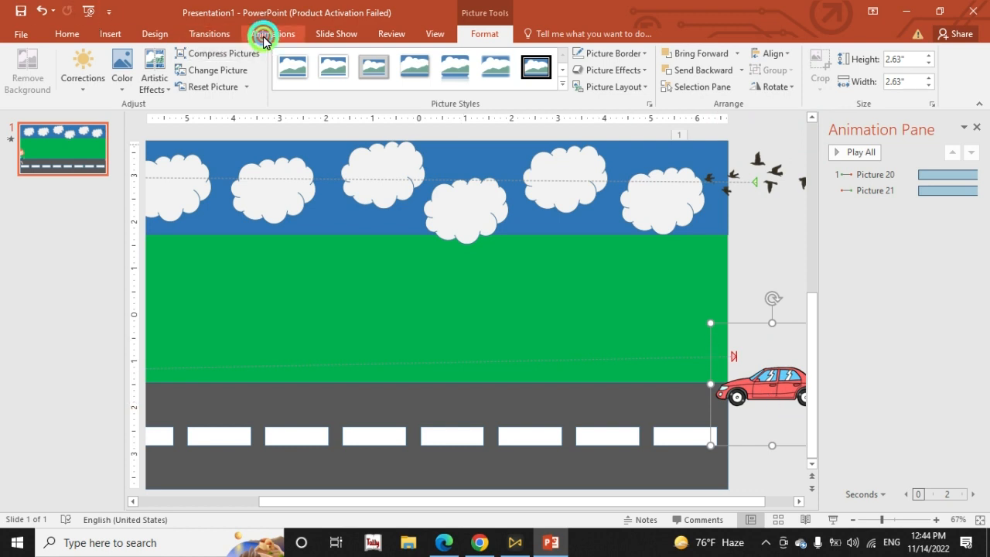
left_click(601, 87)
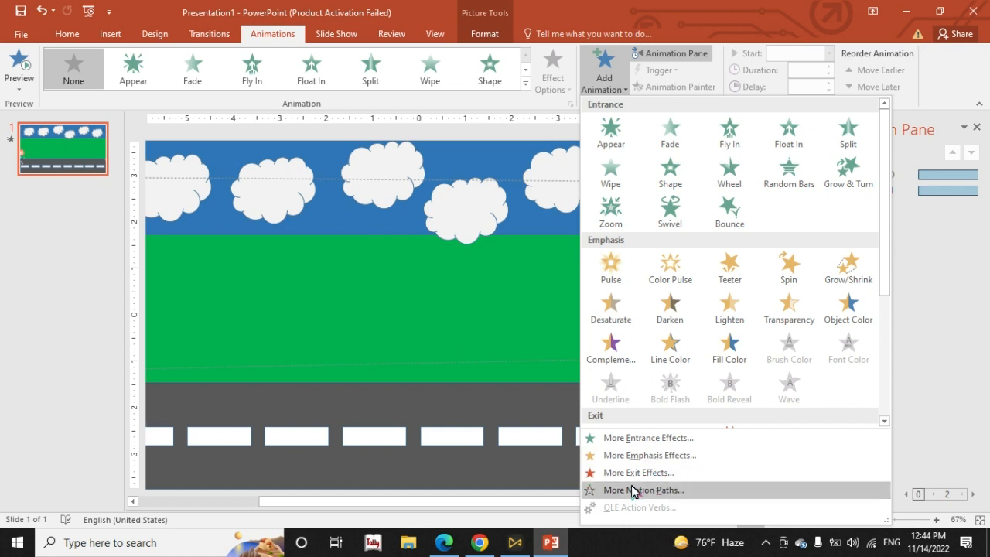
left_click(670, 498)
scroll(512, 283, "down", 4)
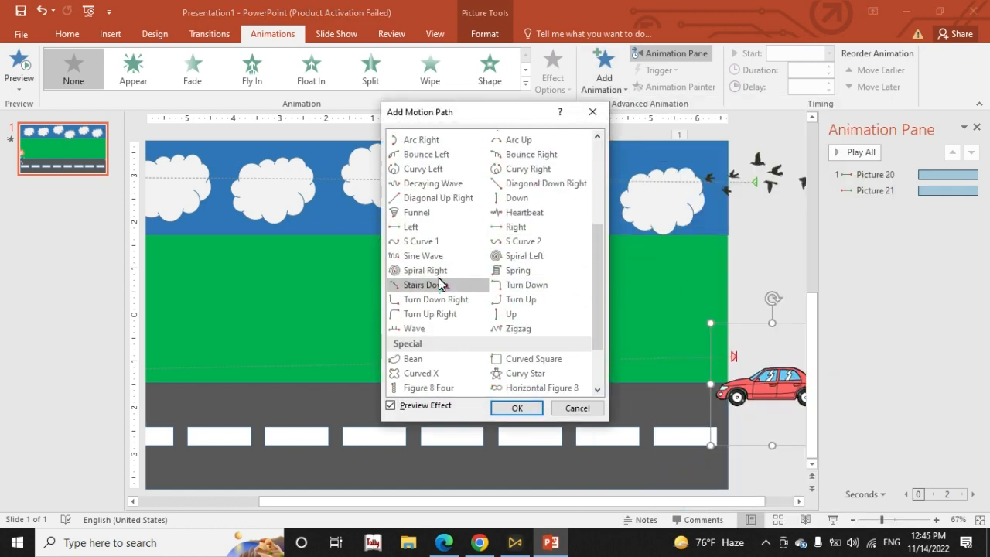
left_click(396, 233)
left_click(518, 406)
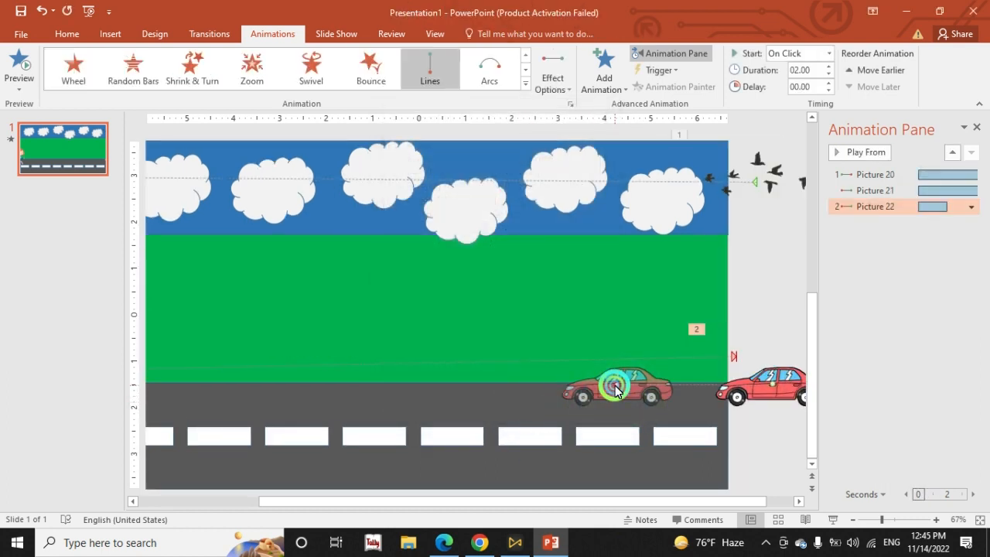
left_click_drag(548, 502, 381, 498)
left_click_drag(304, 501, 266, 485)
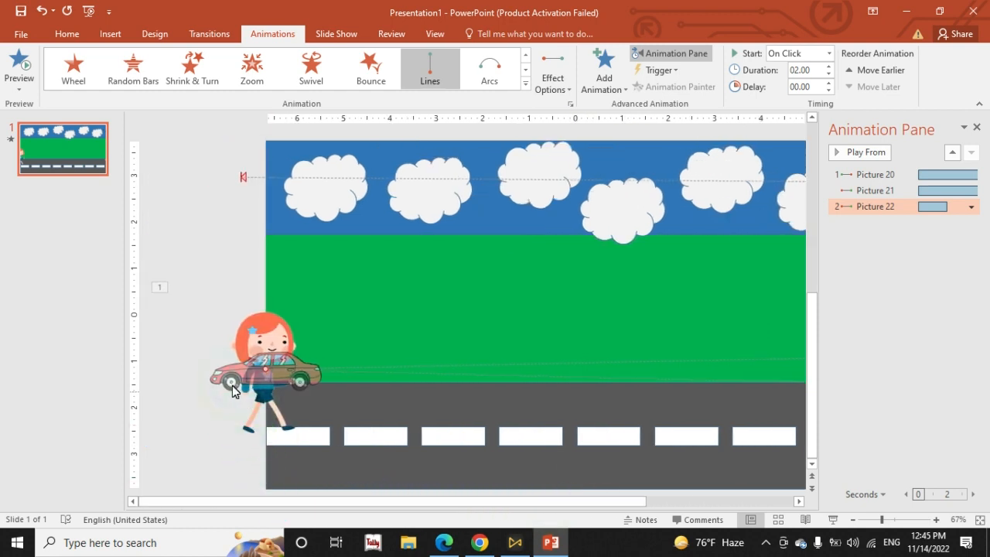
left_click(269, 370)
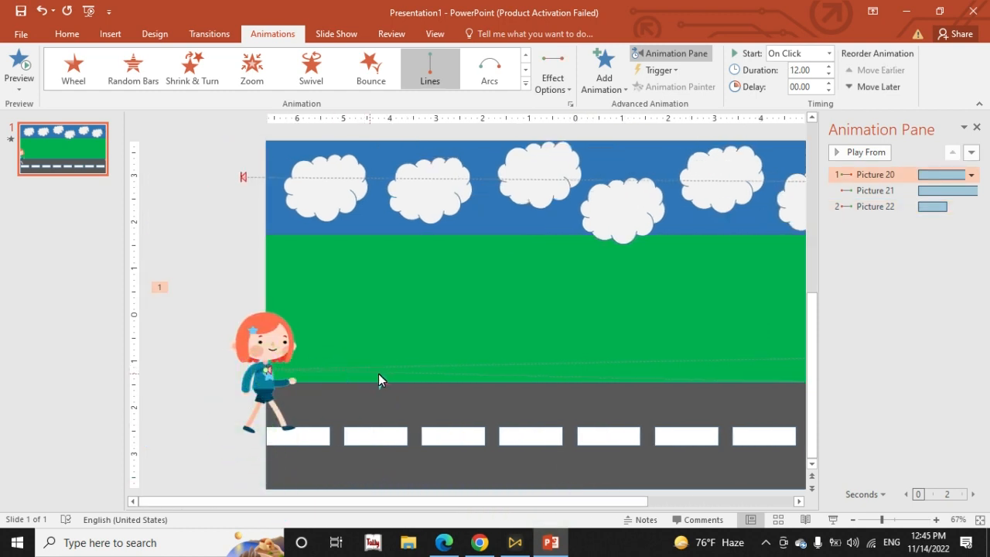
left_click(777, 340)
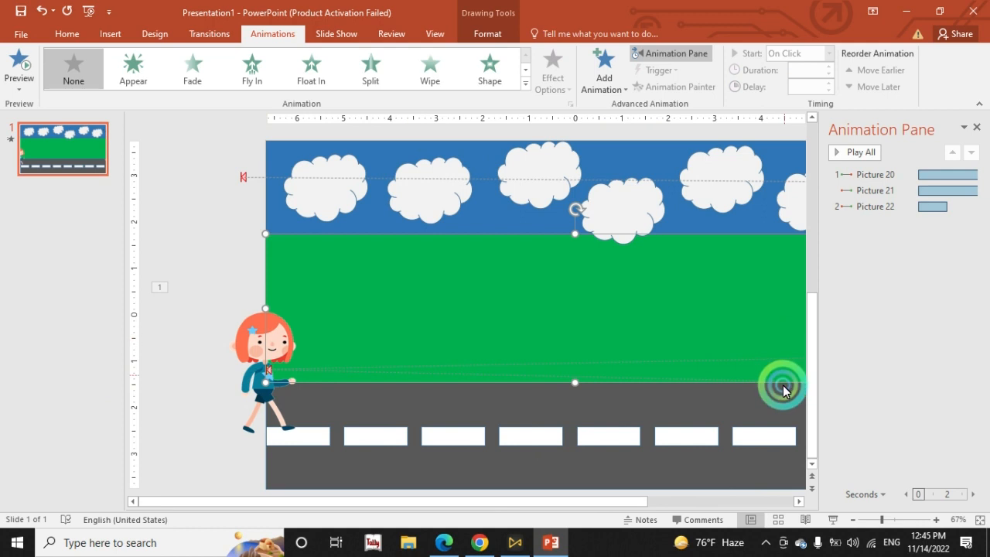
Hide the advanced timeline of the animation list and set the red car's motion path duration to 12 seconds
left_click(943, 209)
right_click(934, 210)
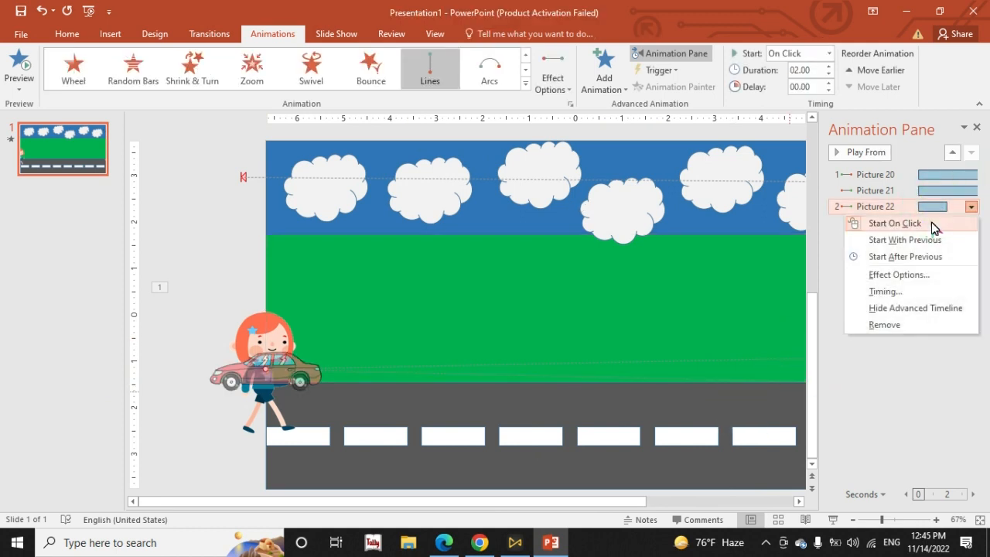
left_click(915, 308)
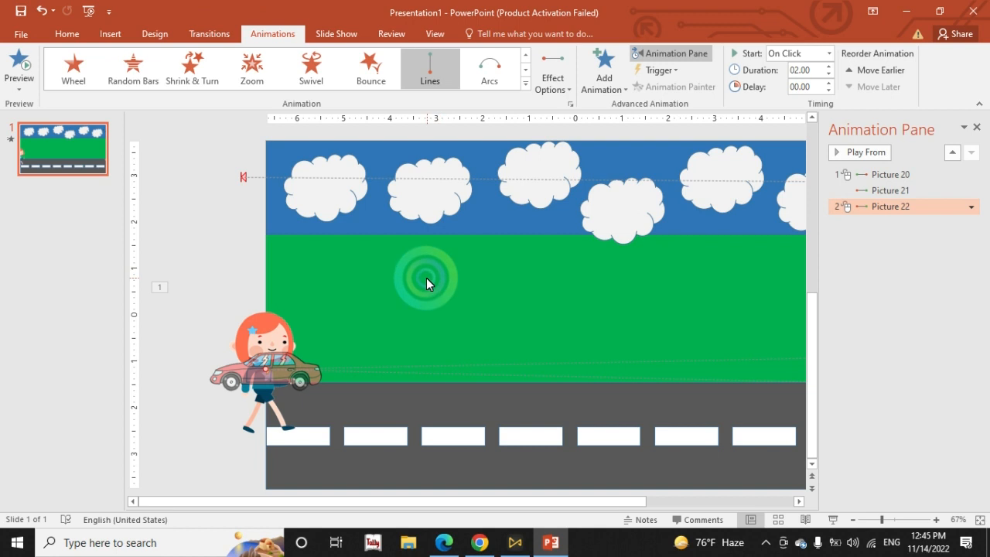
right_click(888, 206)
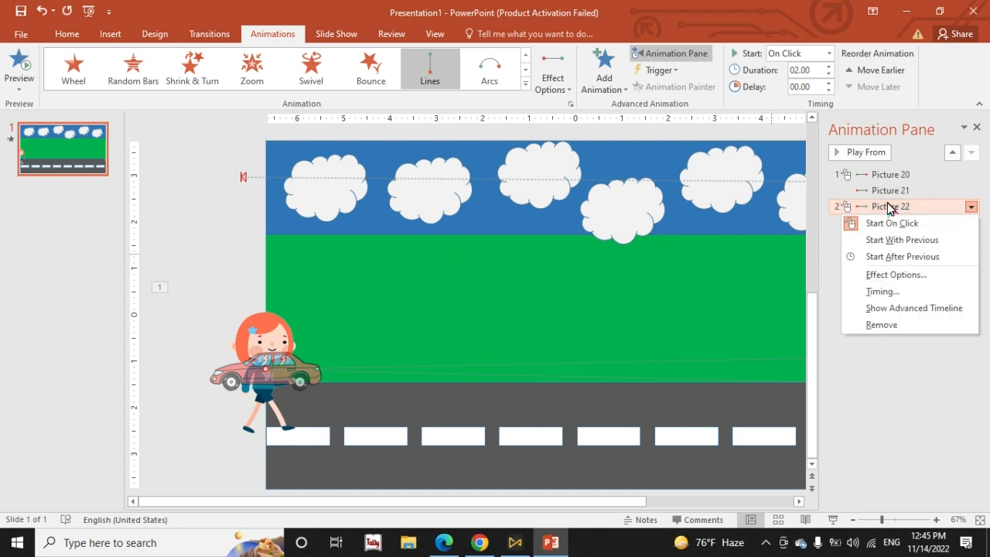
left_click(883, 292)
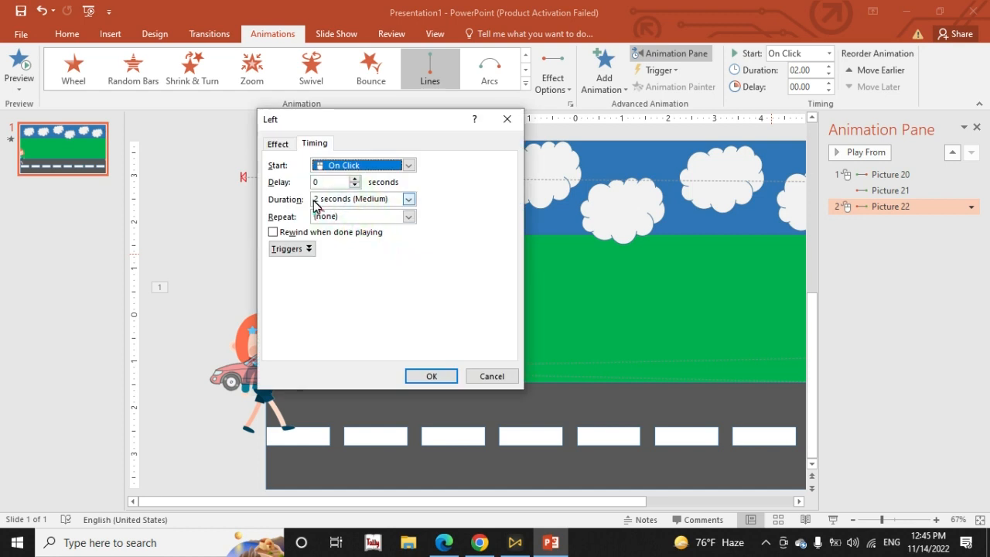
left_click(352, 199)
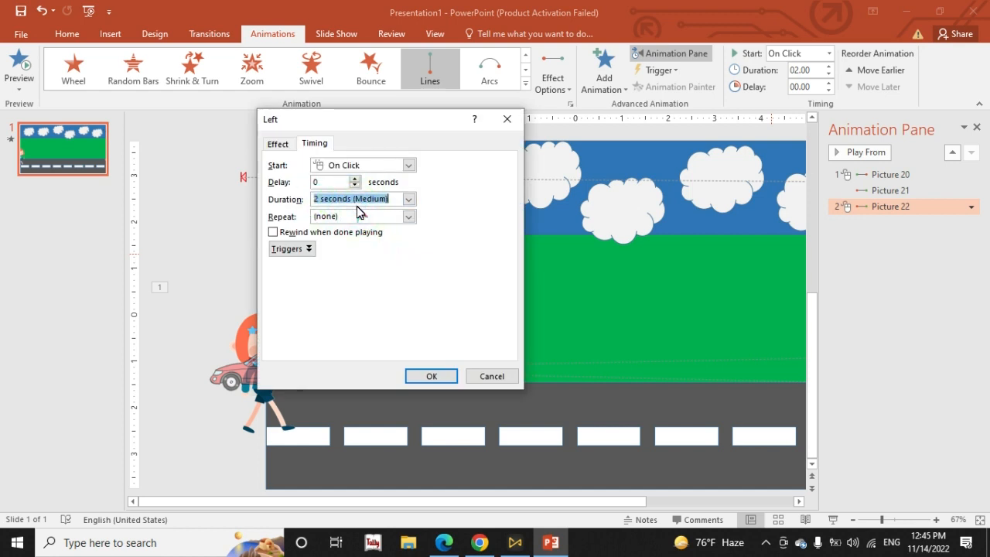
left_click(317, 200)
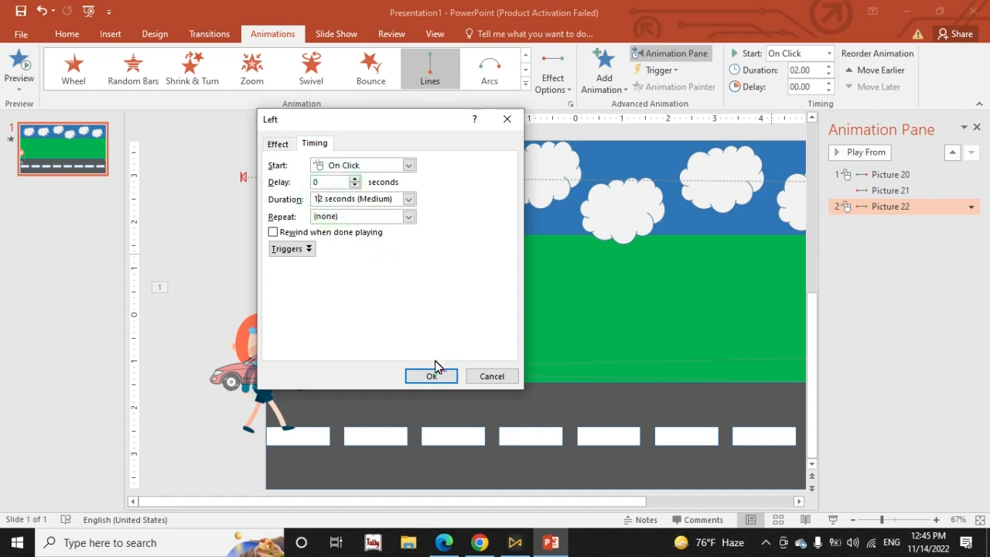
left_click(435, 376)
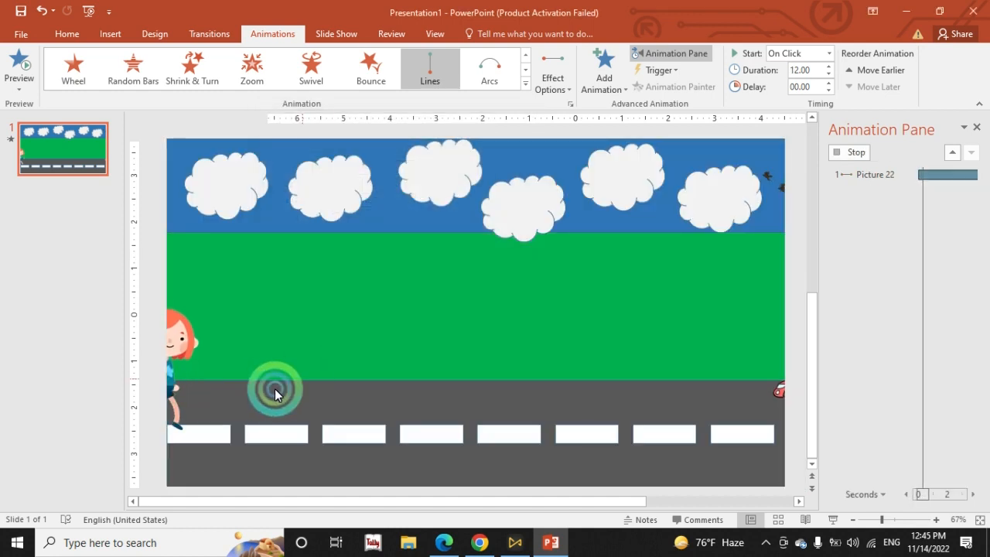
left_click(898, 259)
Set the red car's motion path to start with the previous animation and play the slide show through to its end
right_click(876, 203)
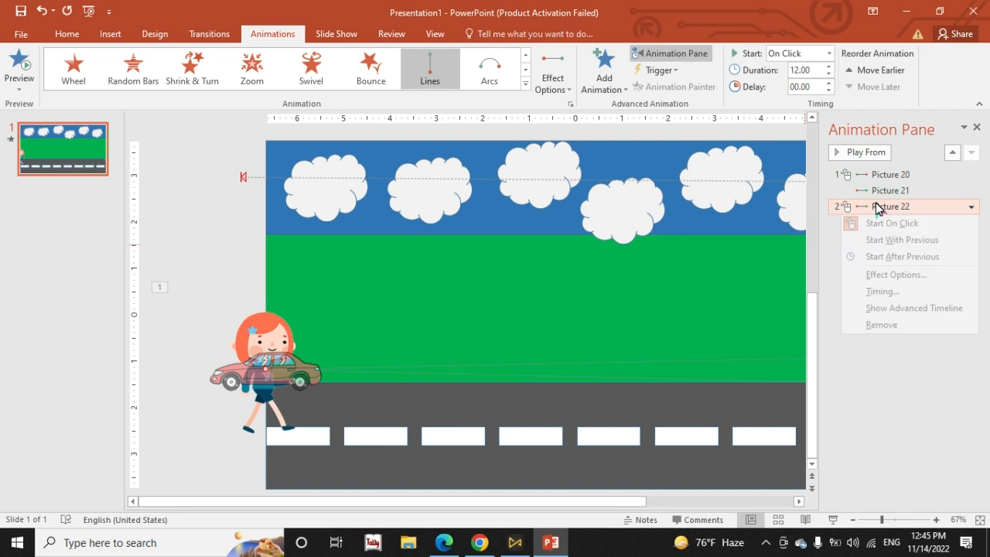
left_click(901, 240)
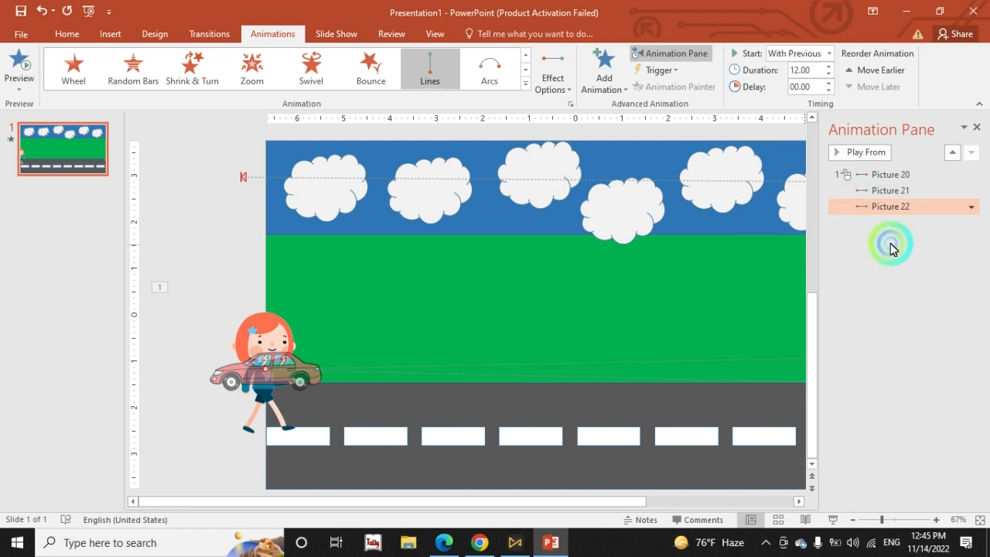
key("F5")
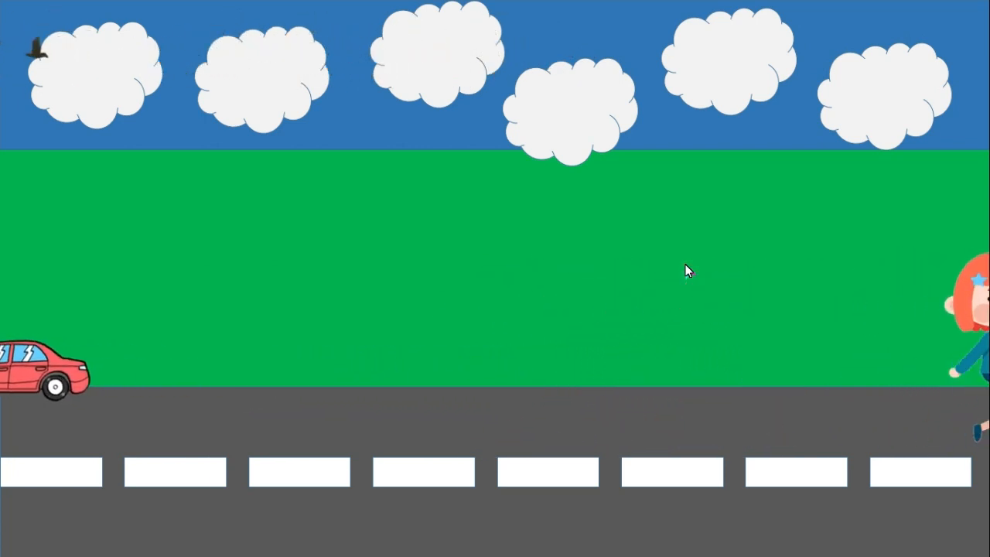
left_click(685, 264)
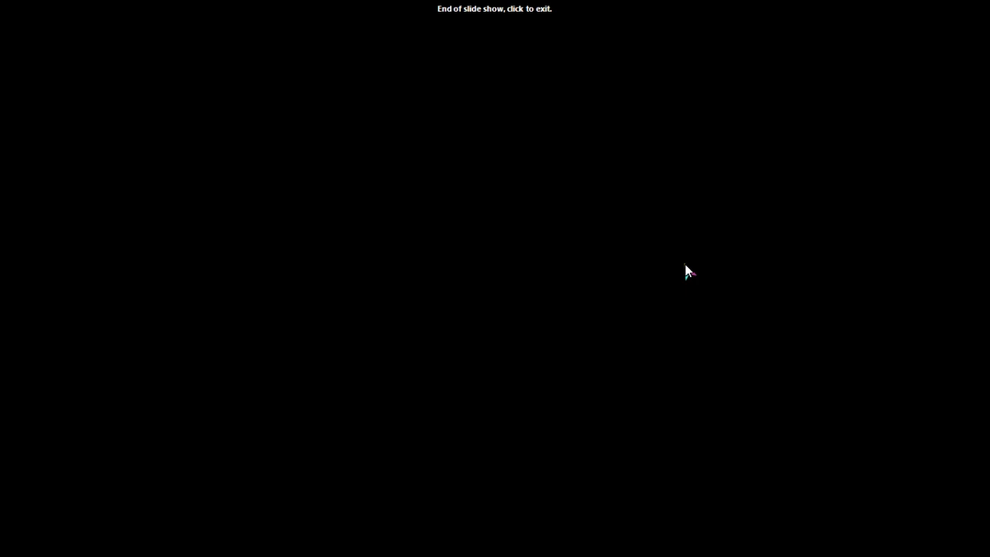
left_click(882, 24)
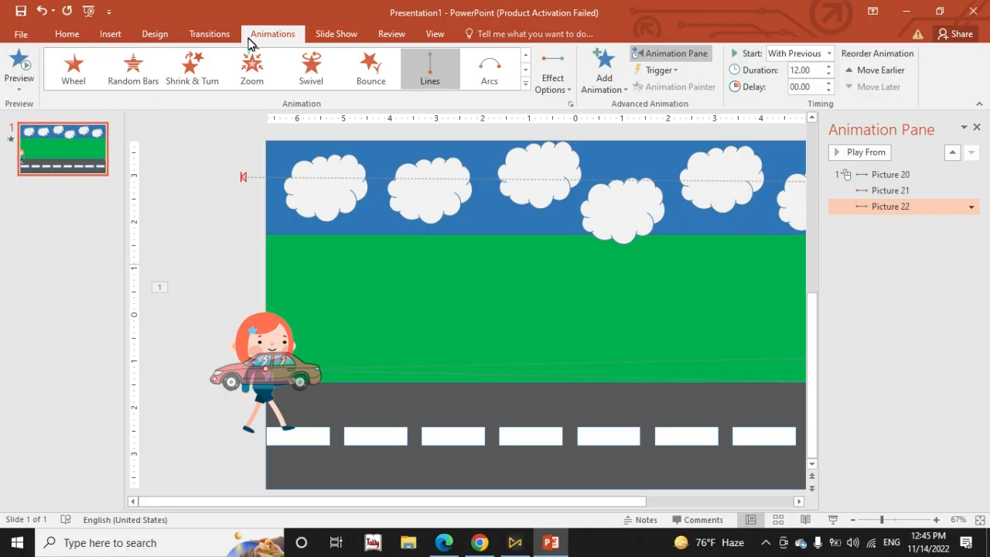
Set up the slide show to loop continuously until Esc
left_click(323, 35)
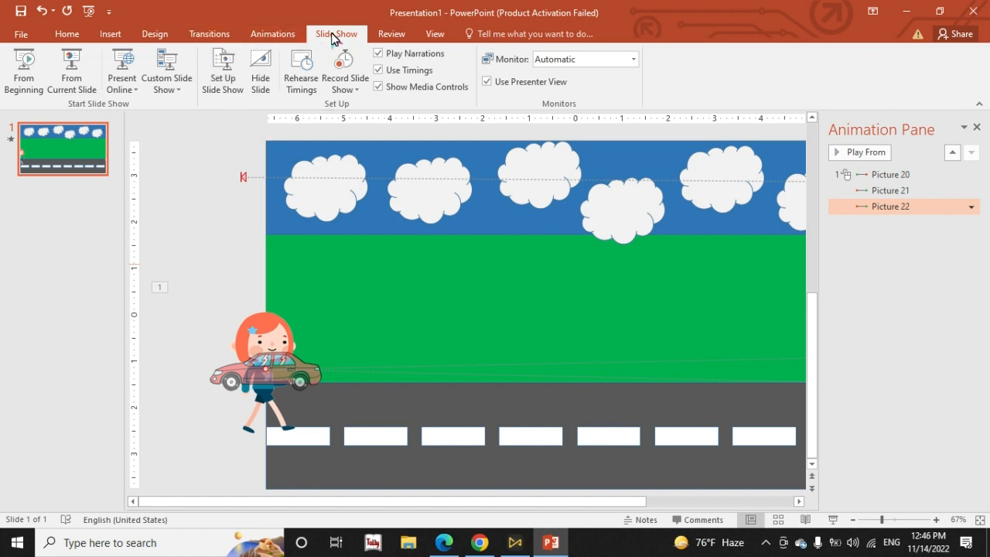
left_click(223, 72)
left_click(346, 241)
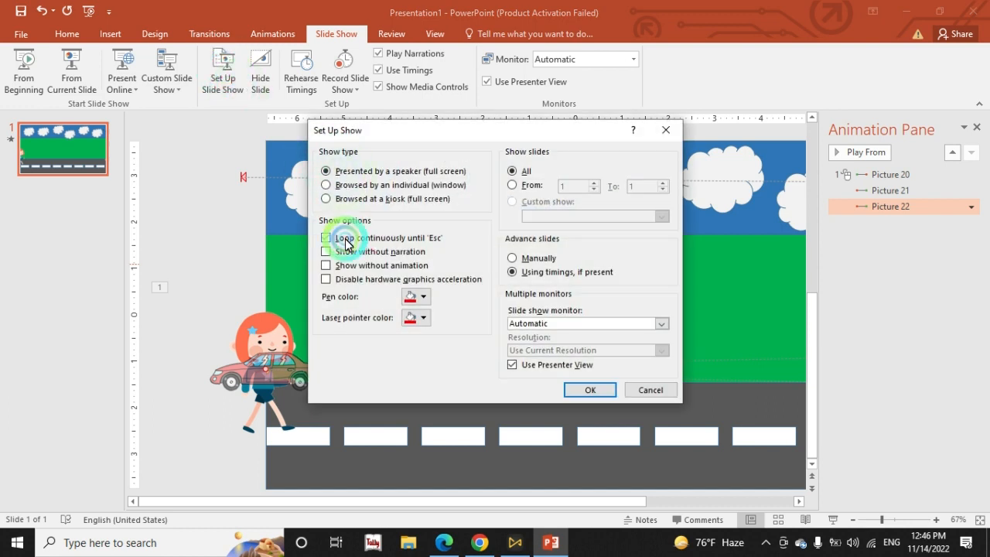
left_click(586, 389)
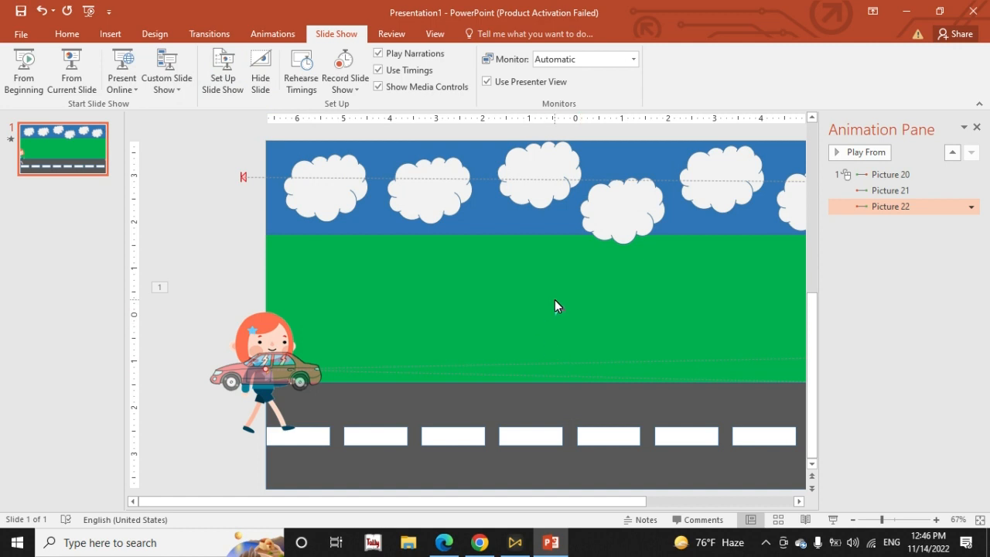
Play the slide show from the beginning to check the looping animation and return to editing
key("F5")
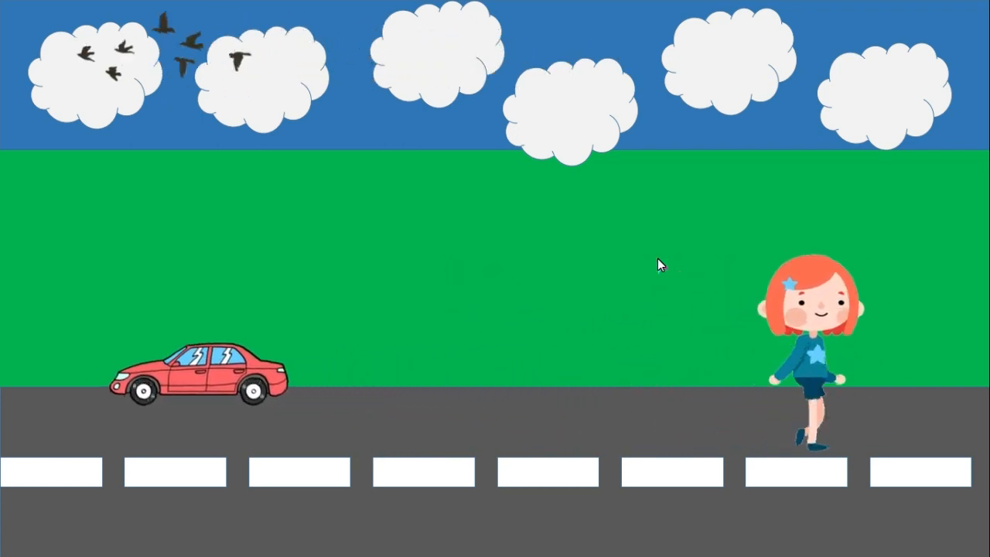
key("Escape")
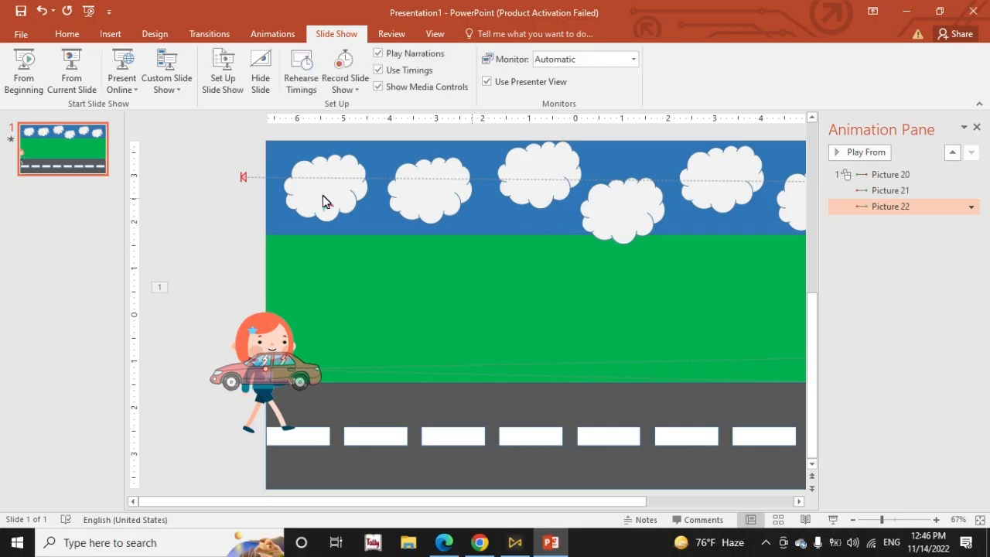
Insert the audio file hip-hop-rock-beats-118000 from the Downloads folder into the slide
left_click(110, 34)
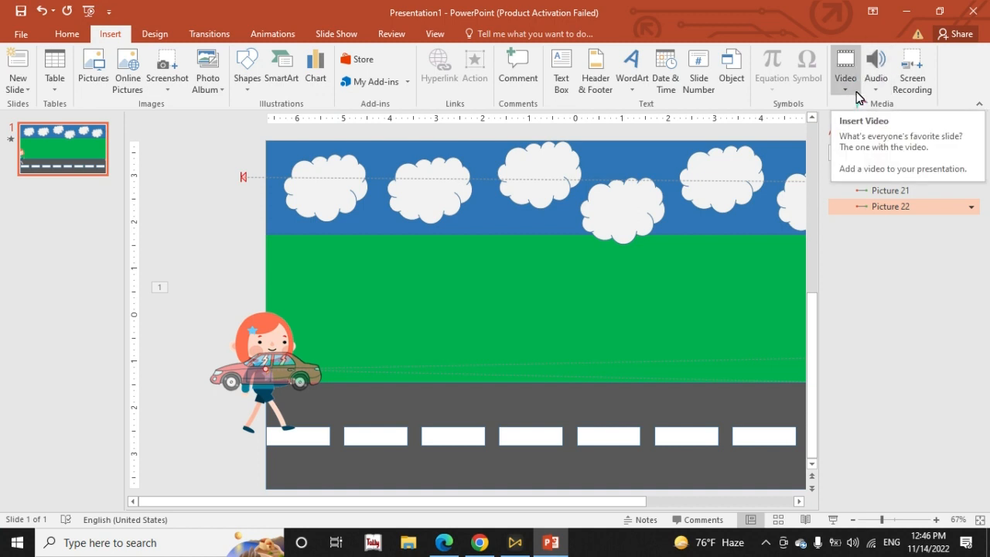
left_click(874, 70)
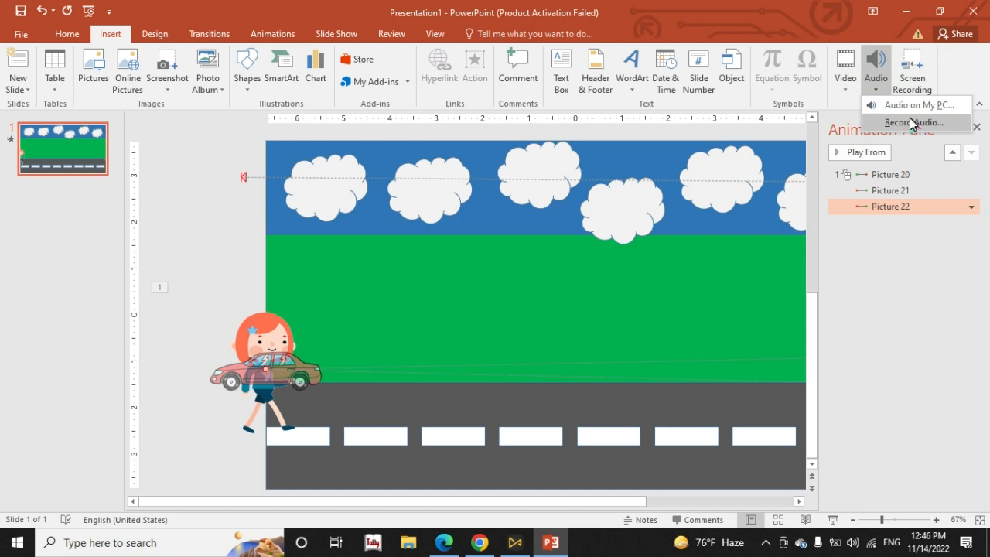
left_click(909, 107)
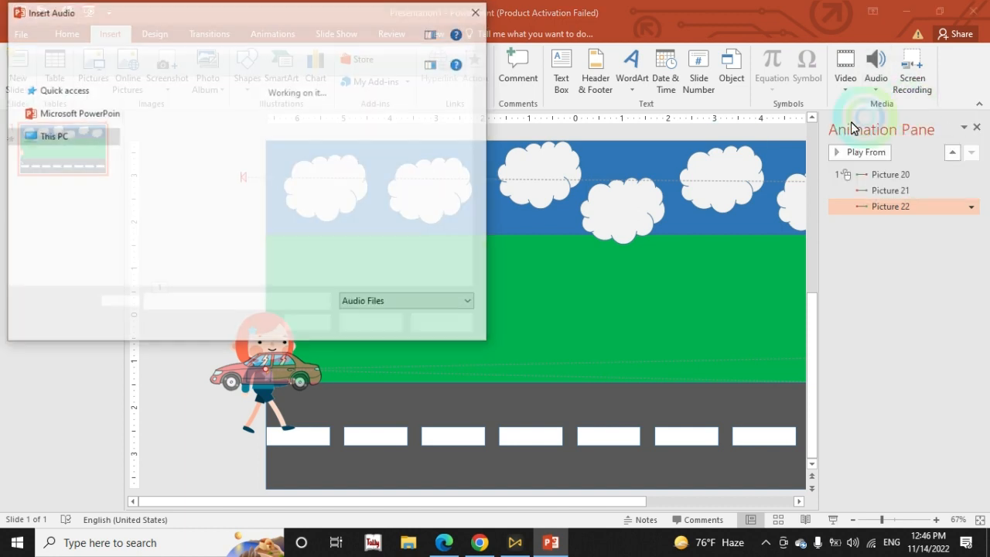
scroll(120, 235, "down", 1)
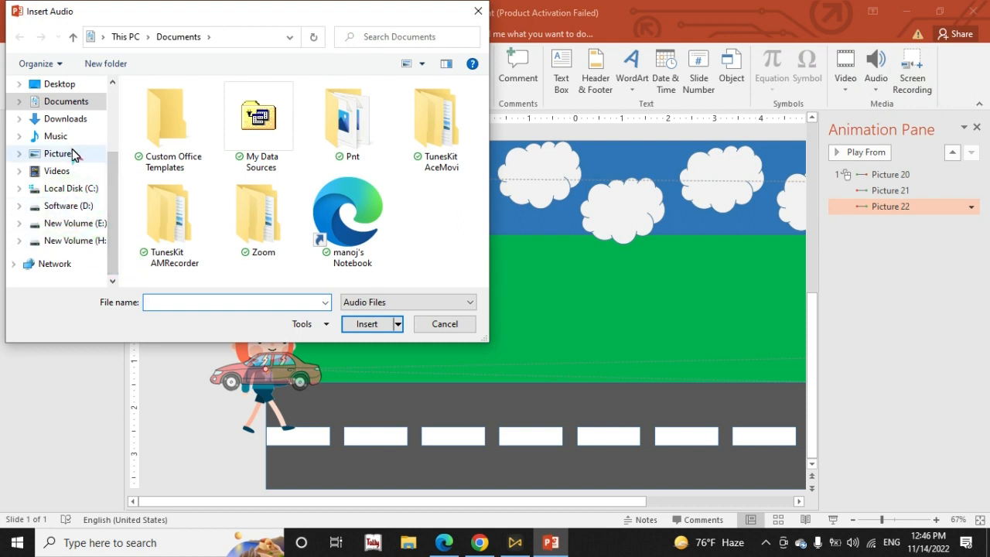
scroll(74, 149, "up", 2)
left_click(66, 182)
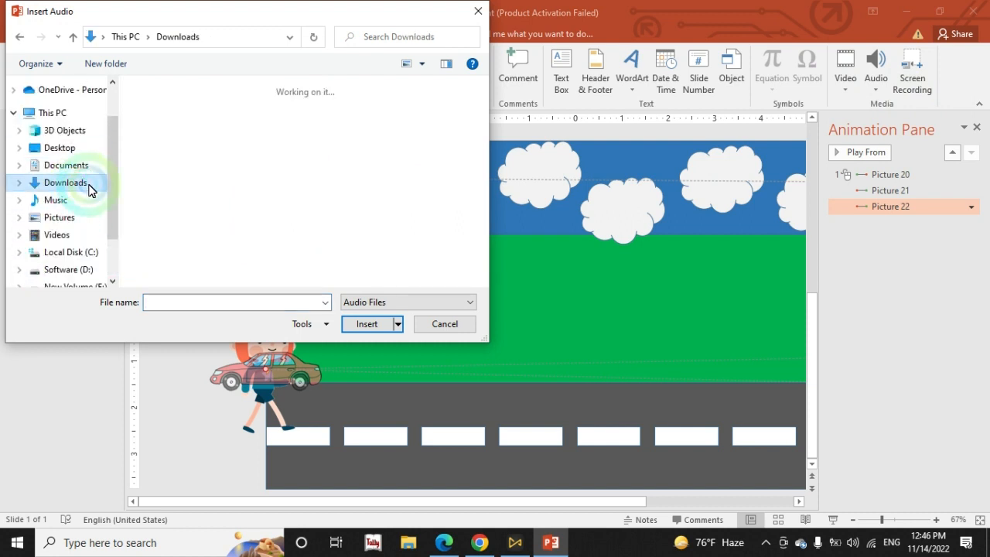
scroll(318, 178, "down", 3)
scroll(318, 178, "down", 2)
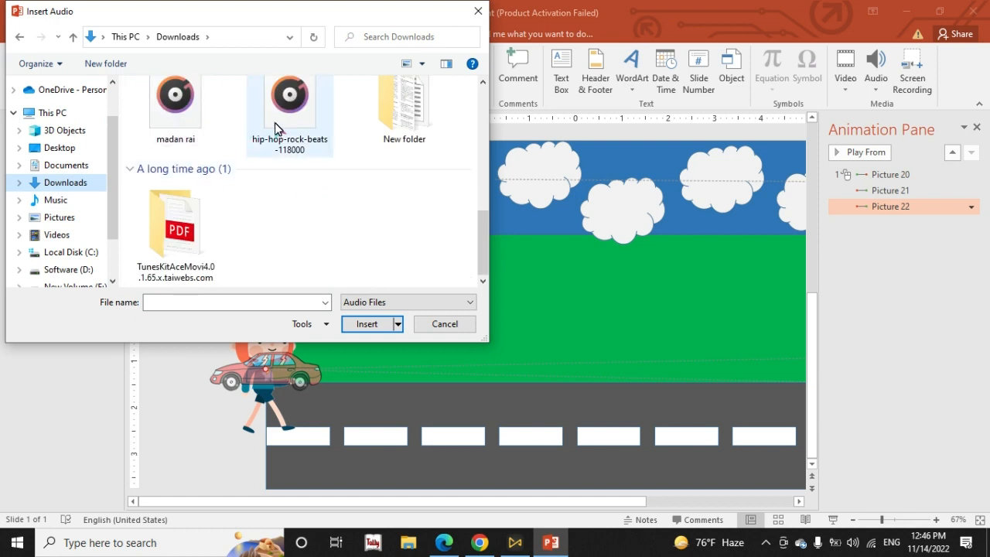
left_click(323, 150)
left_click(369, 326)
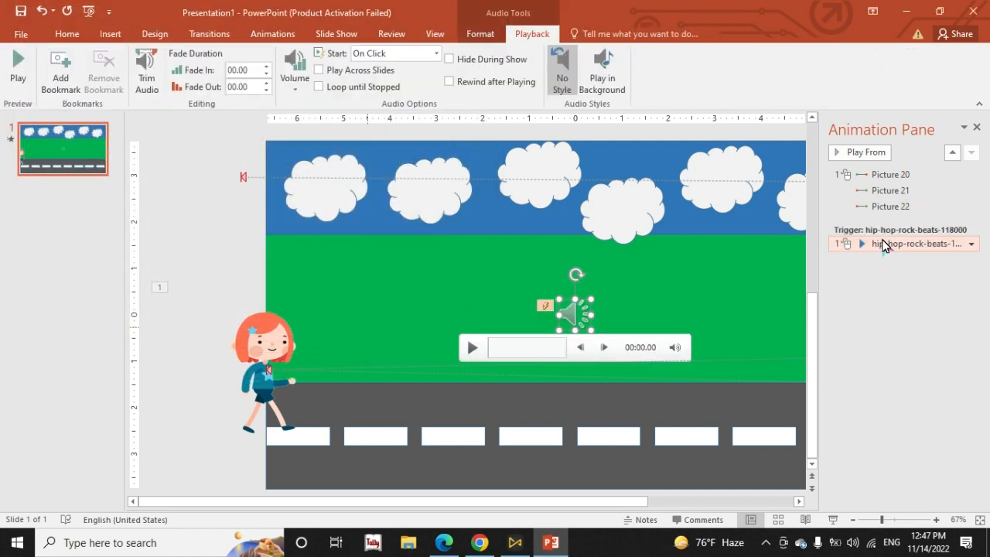
Move the audio to the start of the animation order and set it to start with the previous animation
left_click_drag(884, 244, 881, 171)
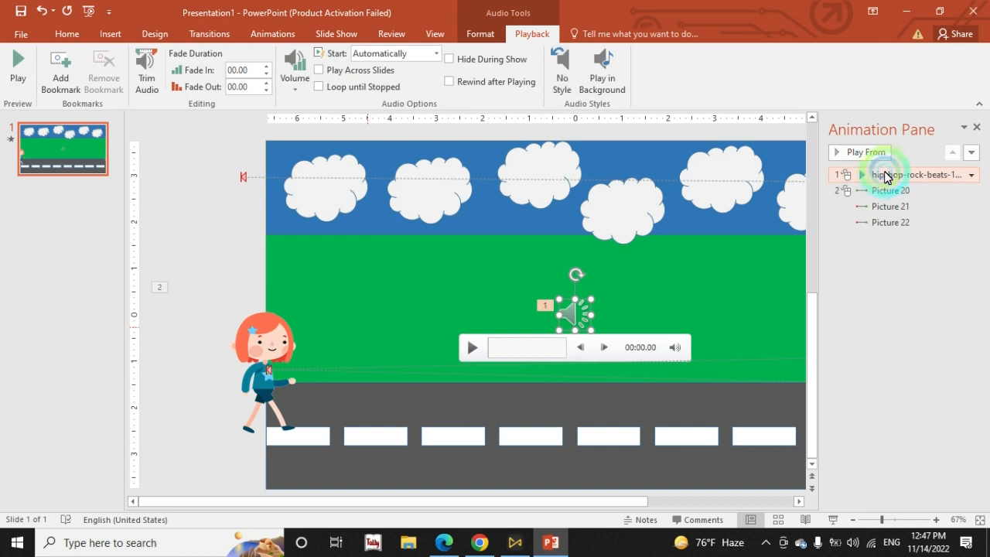
right_click(886, 175)
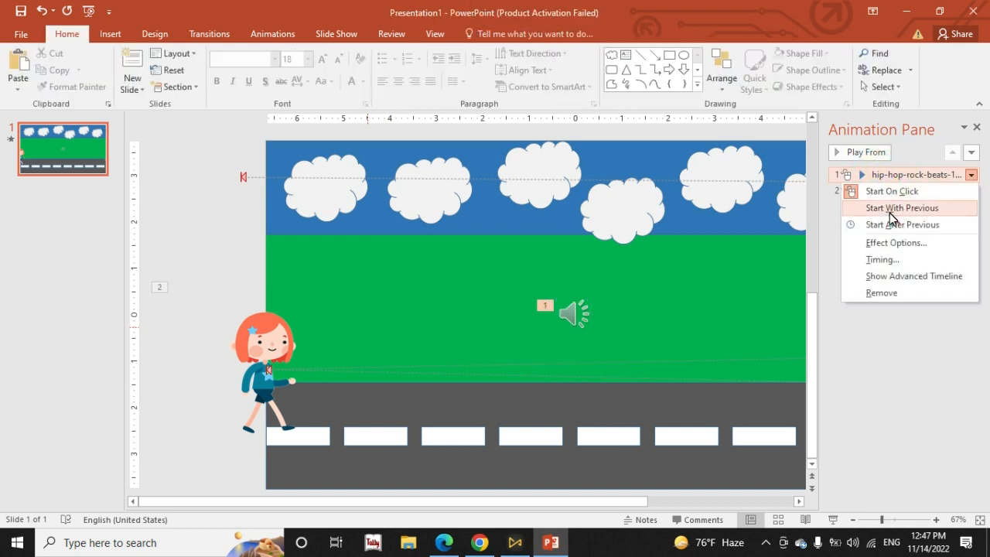
left_click(889, 207)
Move the audio icon onto the third cloud in the sky and play the slide show from the beginning
left_click(572, 314)
left_click_drag(573, 316, 516, 171)
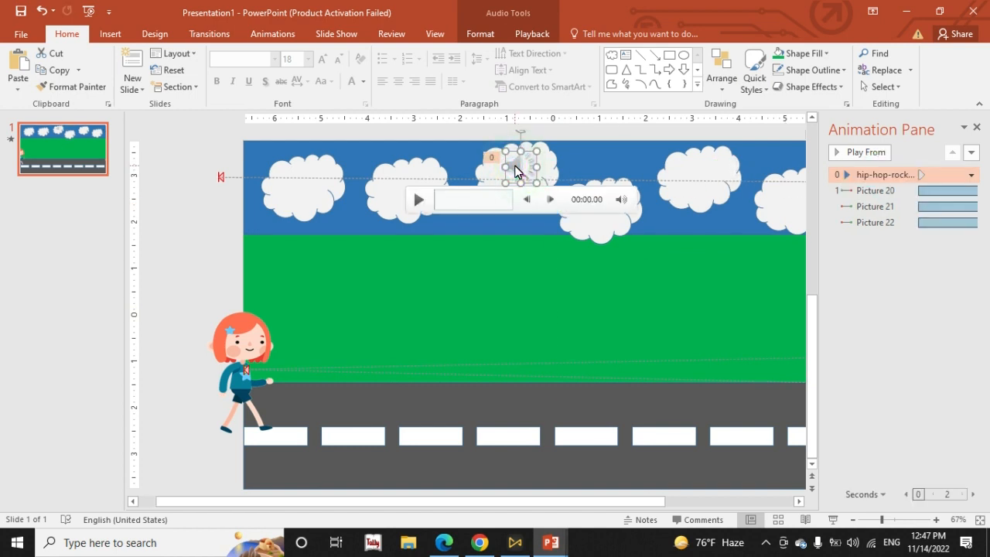
key("F5")
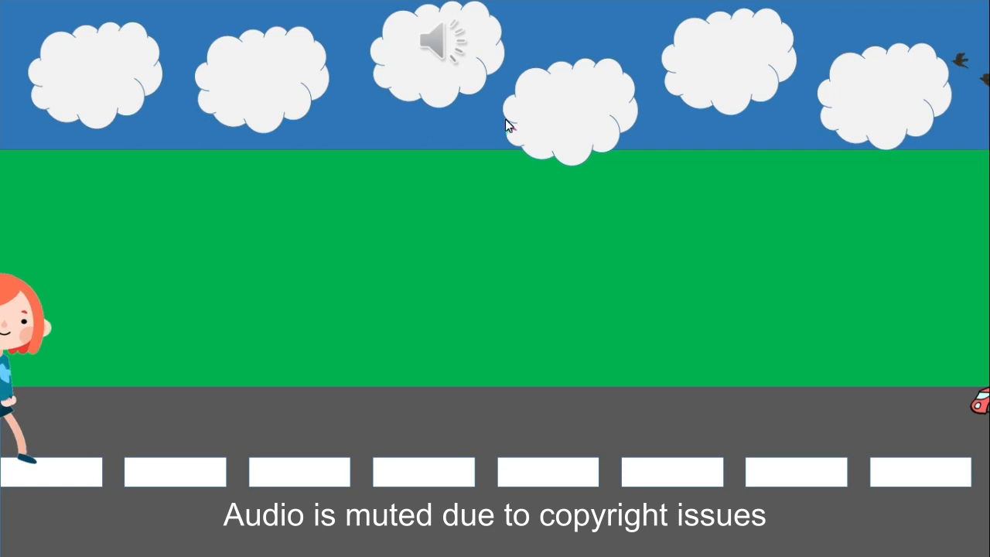